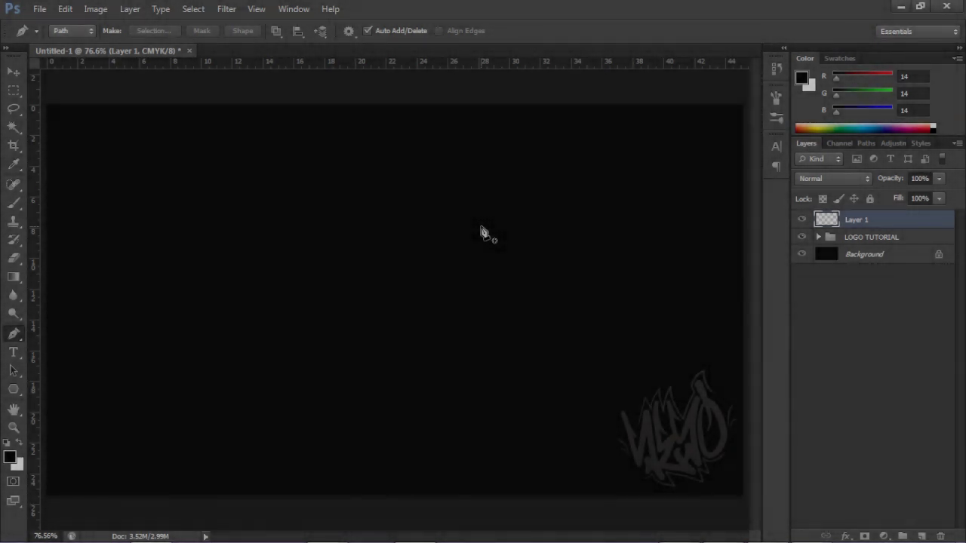
# Start a Pen tool path mid-canvas with one straight segment and one curved segment, then flatten the curve using its direction handle.
pyautogui.rightClick(16, 335)
pyautogui.click(68, 334)
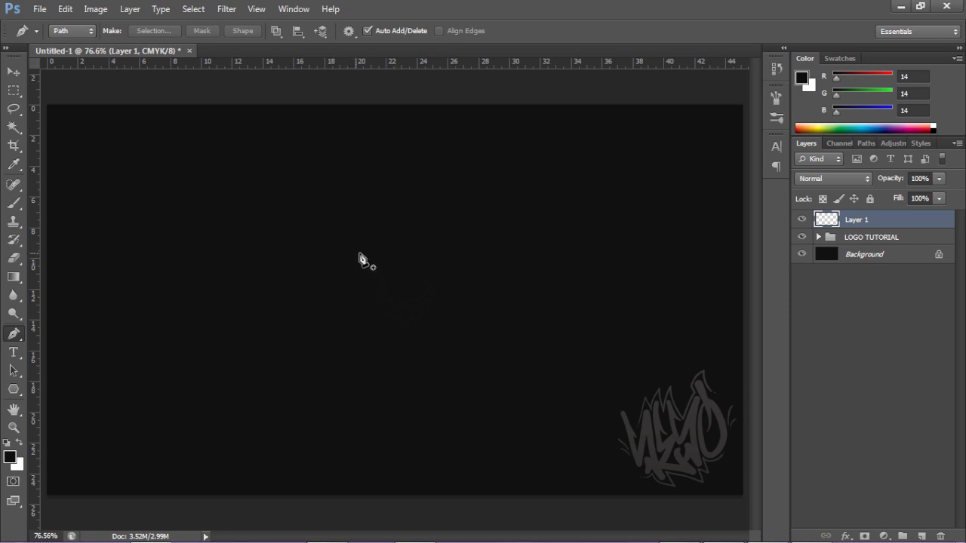
pyautogui.click(332, 285)
pyautogui.click(393, 213)
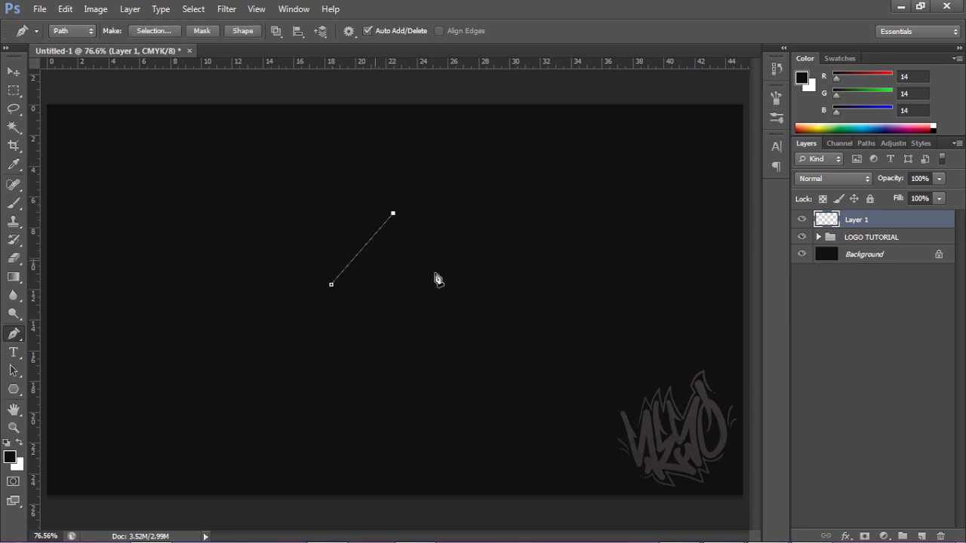
pyautogui.moveTo(480, 219); pyautogui.dragTo(488, 239)
pyautogui.moveTo(503, 278)
pyautogui.mouseDown()
pyautogui.moveTo(475, 162)
pyautogui.moveTo(501, 295)
pyautogui.moveTo(509, 283)
pyautogui.mouseUp()
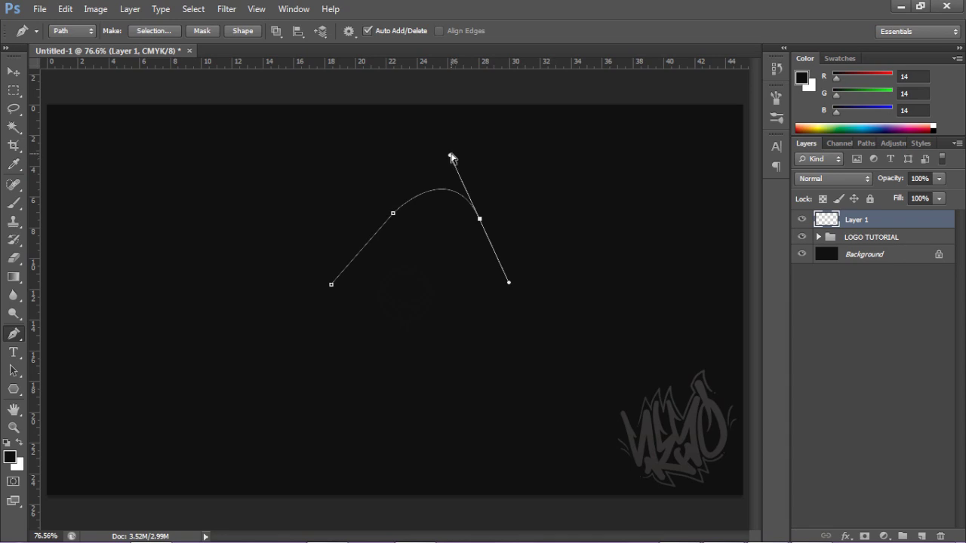
pyautogui.moveTo(451, 157); pyautogui.dragTo(455, 189)
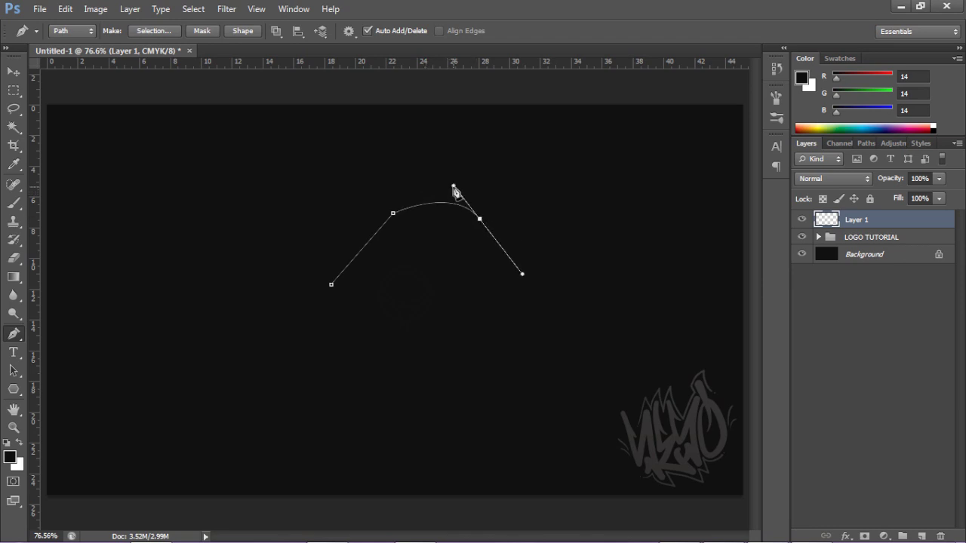
# Close the practice path through two lower anchors back to its starting point, and delete the path.
pyautogui.click(476, 302)
pyautogui.click(375, 325)
pyautogui.click(332, 285)
pyautogui.rightClick(463, 291)
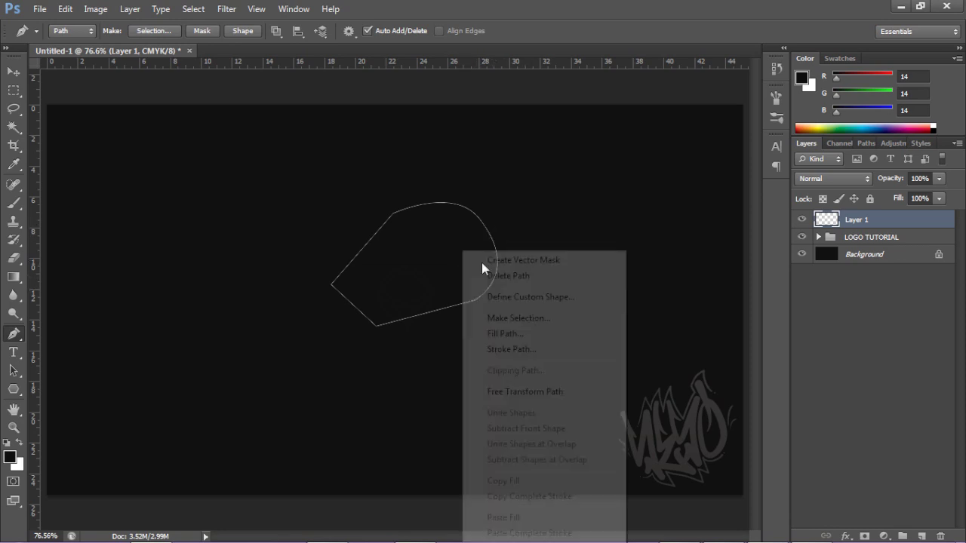
pyautogui.click(494, 276)
# Draw a closed Pen tool path with a pointed top and right corner and a curved lower-left side.
pyautogui.click(383, 244)
pyautogui.click(457, 154)
pyautogui.click(596, 312)
pyautogui.click(452, 372)
pyautogui.moveTo(364, 336); pyautogui.dragTo(350, 274)
pyautogui.click(365, 337)
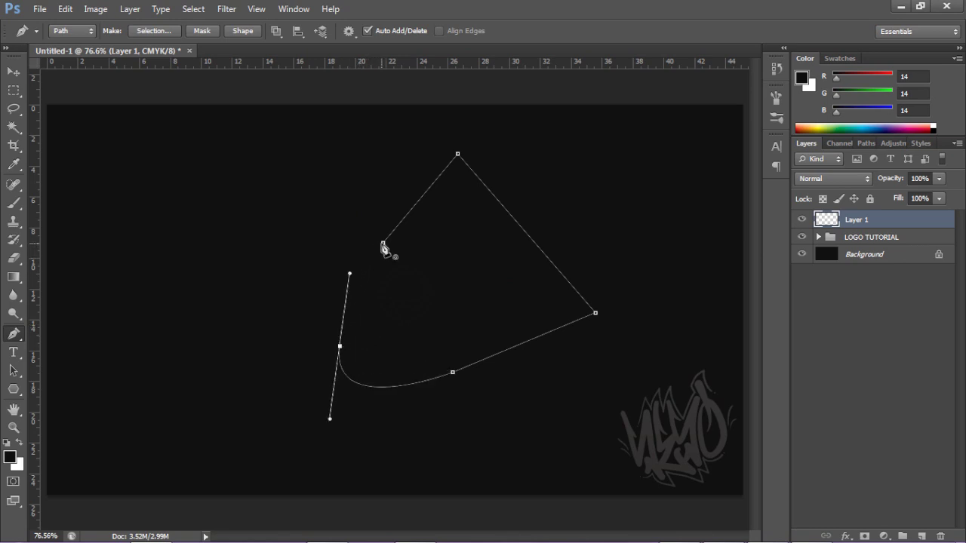
pyautogui.click(383, 244)
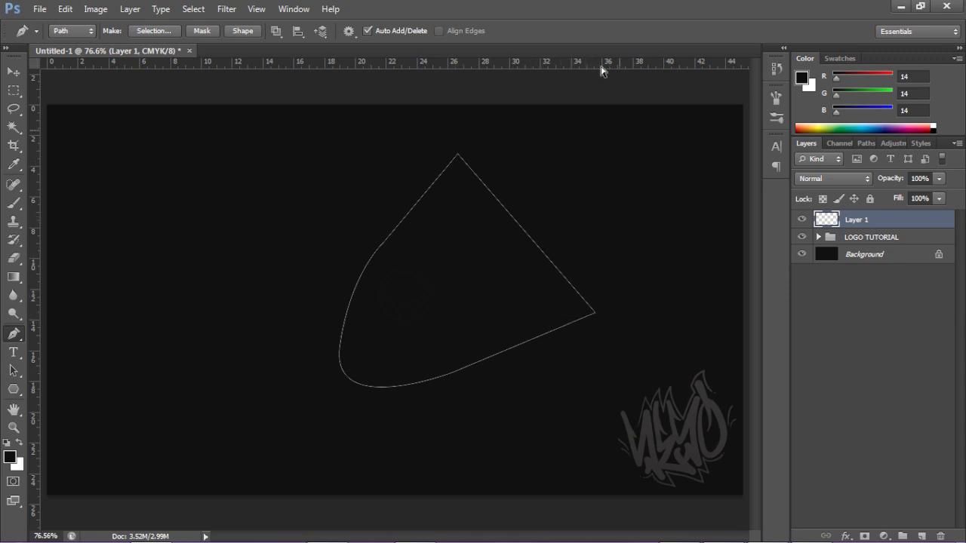
# Select the closed path and shift its top and right corner anchors to the left.
pyautogui.keyDown('ctrl'); pyautogui.click(432, 189); pyautogui.keyUp('ctrl')
pyautogui.moveTo(457, 157)
pyautogui.mouseDown()
pyautogui.moveTo(494, 172)
pyautogui.moveTo(470, 250)
pyautogui.moveTo(392, 218)
pyautogui.moveTo(456, 202)
pyautogui.moveTo(400, 175)
pyautogui.moveTo(445, 187)
pyautogui.moveTo(437, 212)
pyautogui.moveTo(465, 159)
pyautogui.mouseUp()
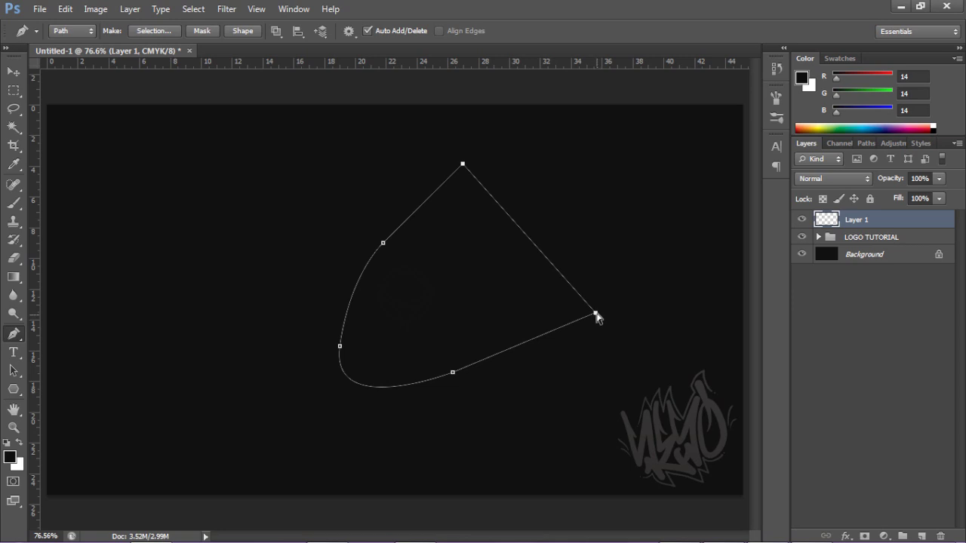
pyautogui.moveTo(596, 318); pyautogui.dragTo(563, 304)
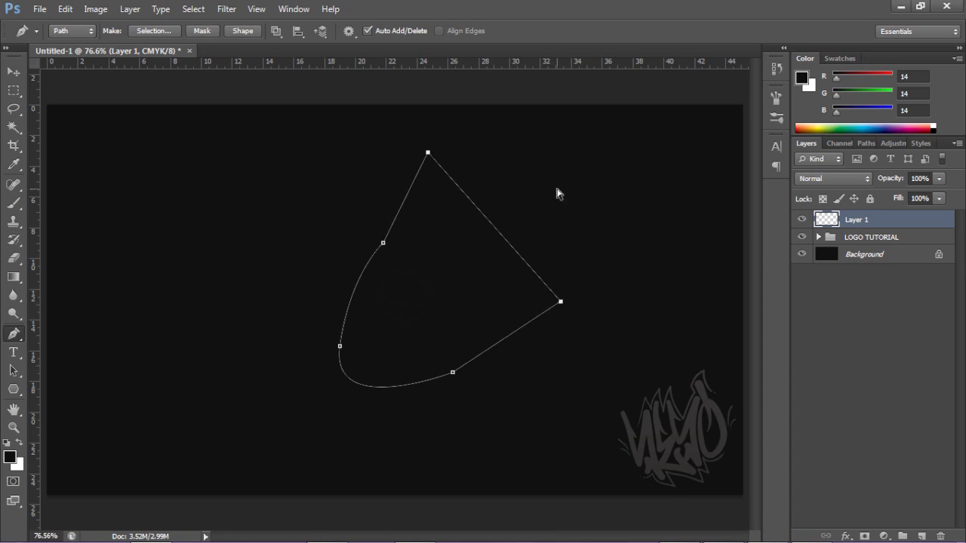
# Add an anchor midway along the upper-right edge, pull it outward, and convert it to a corner point.
pyautogui.click(496, 231)
pyautogui.moveTo(500, 228); pyautogui.dragTo(518, 211)
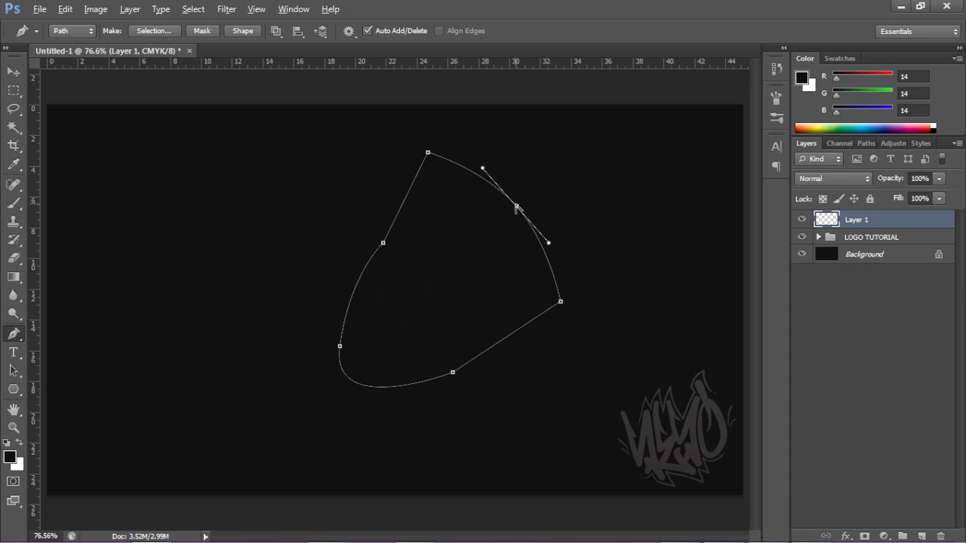
pyautogui.keyDown('alt'); pyautogui.click(516, 207); pyautogui.keyUp('alt')
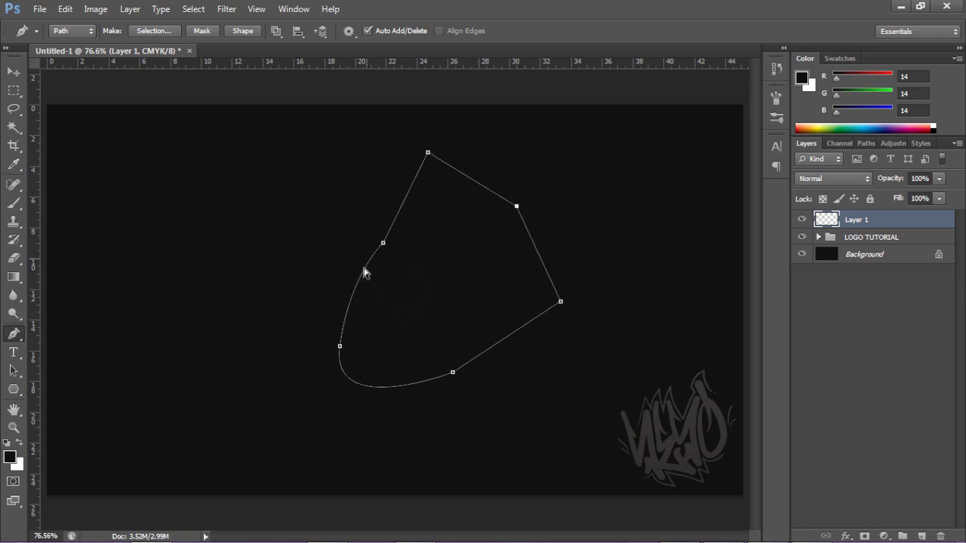
# Convert the curved lower-left anchor to a corner point, and delete the whole path.
pyautogui.keyDown('ctrl'); pyautogui.click(340, 347); pyautogui.keyUp('ctrl')
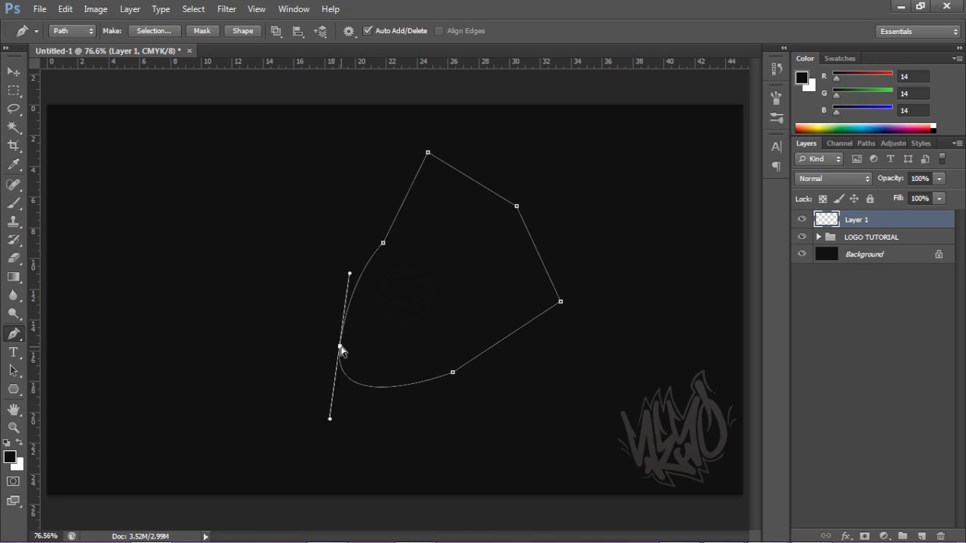
pyautogui.keyDown('alt'); pyautogui.click(340, 347); pyautogui.keyUp('alt')
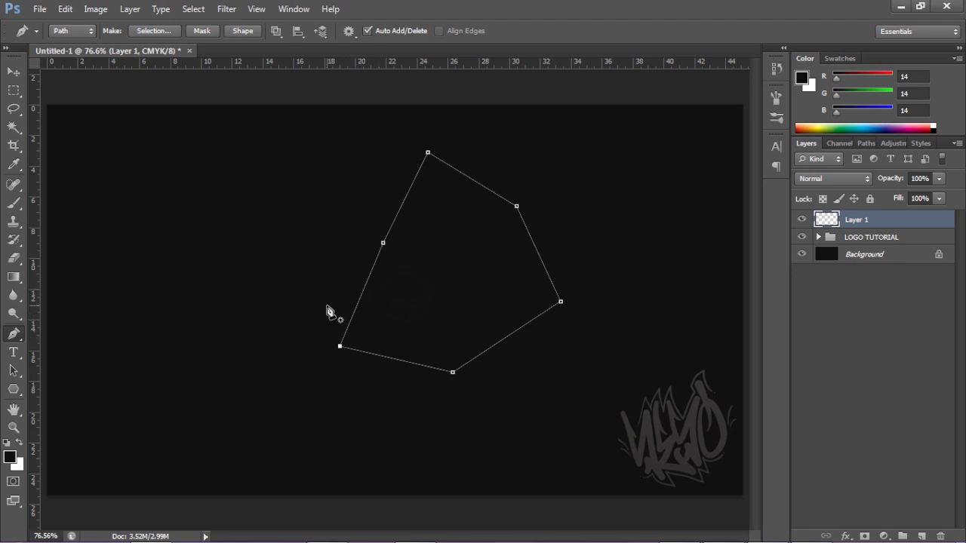
pyautogui.rightClick(460, 270)
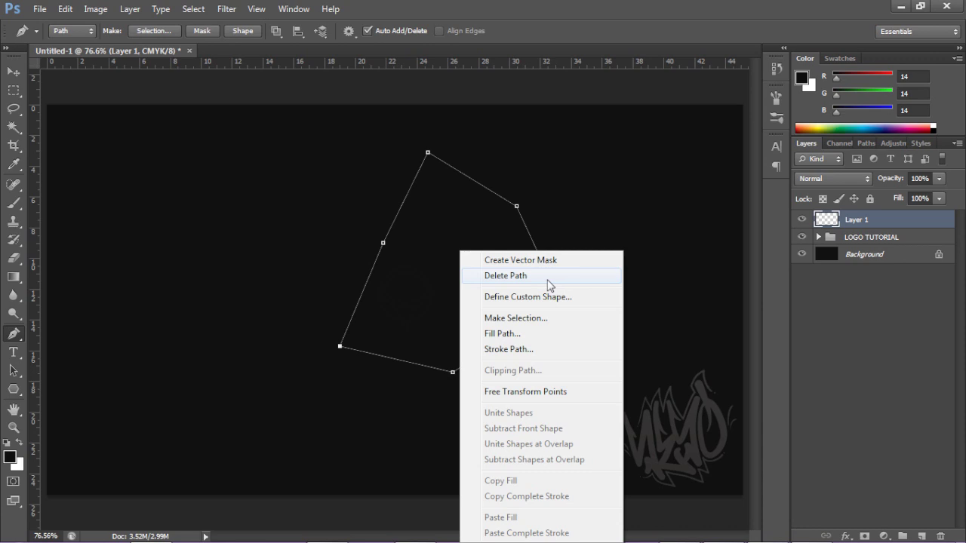
pyautogui.click(548, 285)
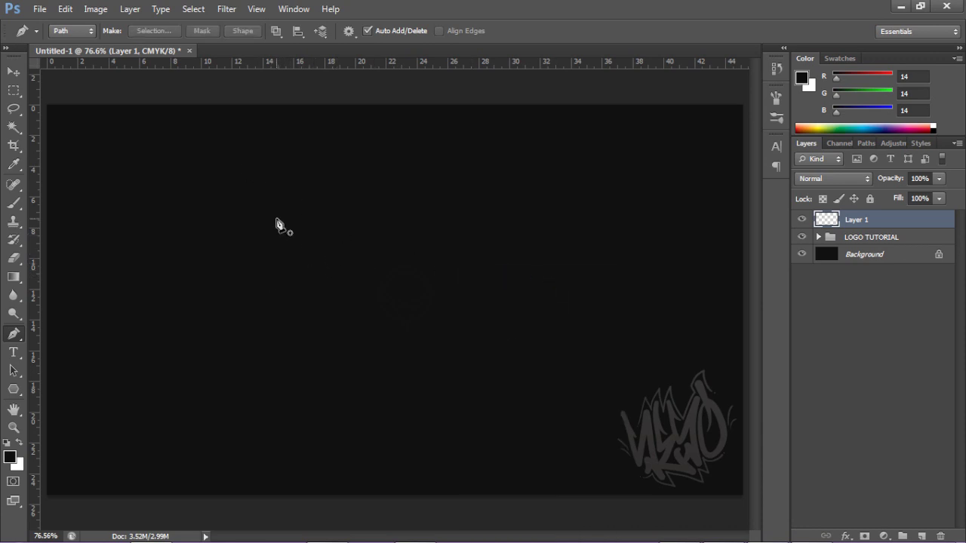
# Draw a closed five-sided path with straight edges and a pointed top in the left half of the canvas.
pyautogui.click(260, 249)
pyautogui.click(329, 132)
pyautogui.click(385, 229)
pyautogui.click(341, 347)
pyautogui.click(257, 350)
pyautogui.click(261, 249)
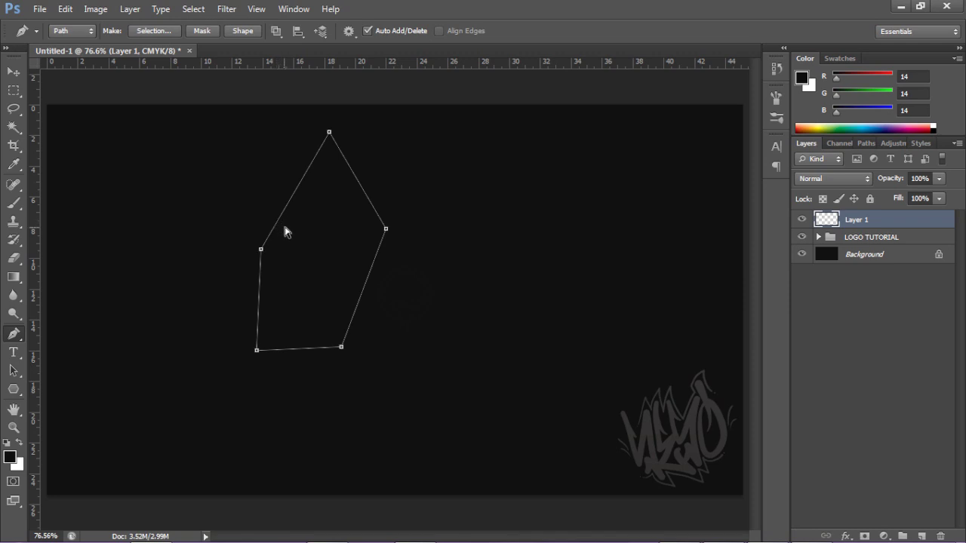
# Duplicate the five-sided path about 10.2 cm to the right and flip the copy horizontally.
pyautogui.click(261, 249)
pyautogui.moveTo(386, 230); pyautogui.dragTo(542, 221)
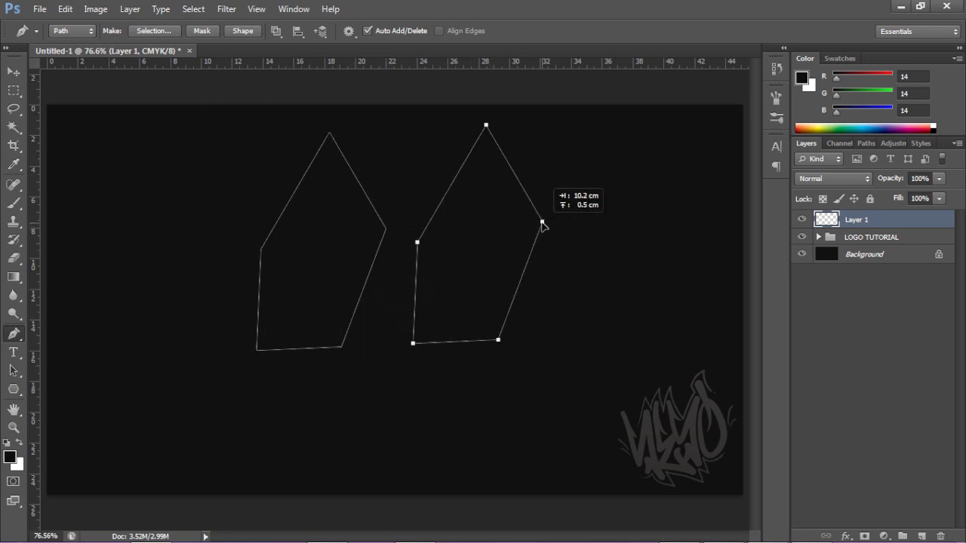
pyautogui.click(40, 10)
pyautogui.moveTo(66, 9)
pyautogui.moveTo(118, 283)
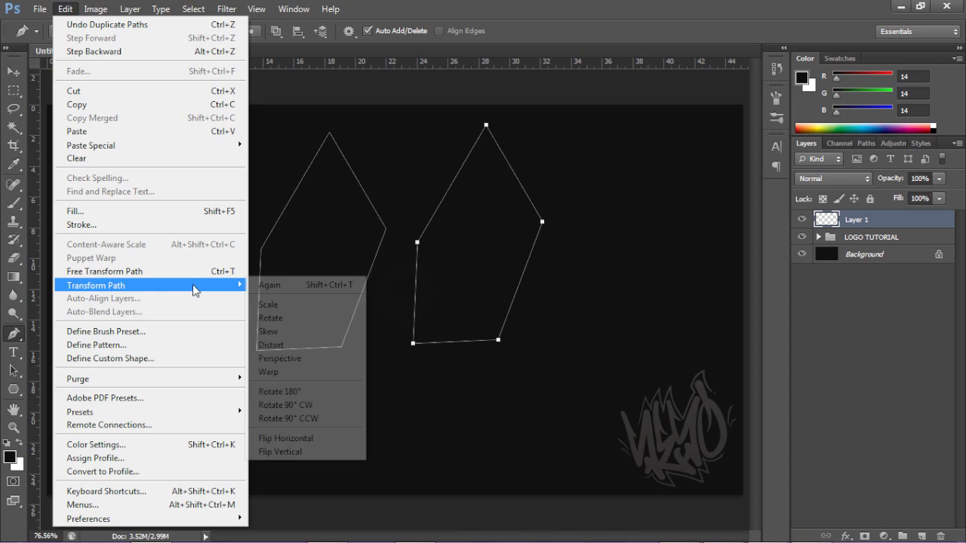
pyautogui.click(290, 438)
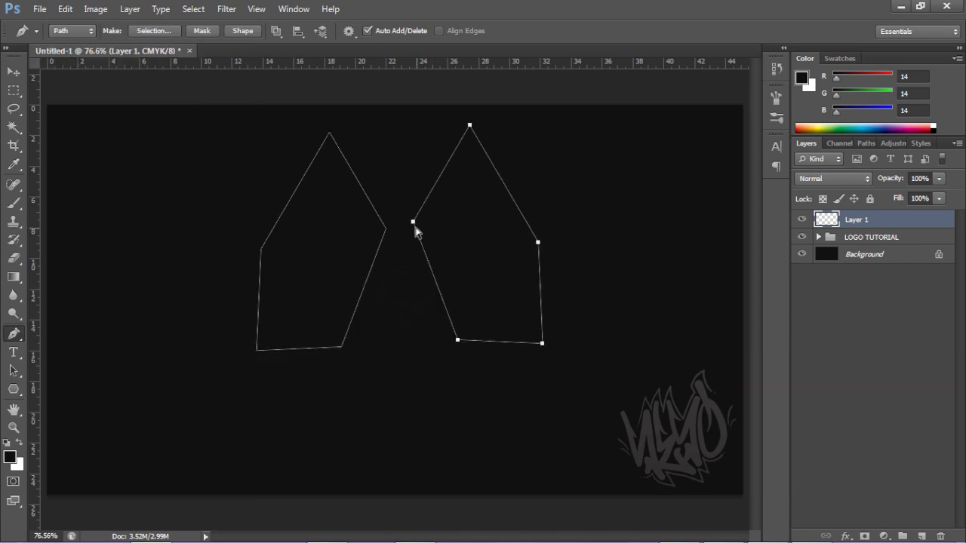
# Move the mirrored copy so its inner corner meets the original's, then delete both paths.
pyautogui.moveTo(412, 224); pyautogui.dragTo(390, 231)
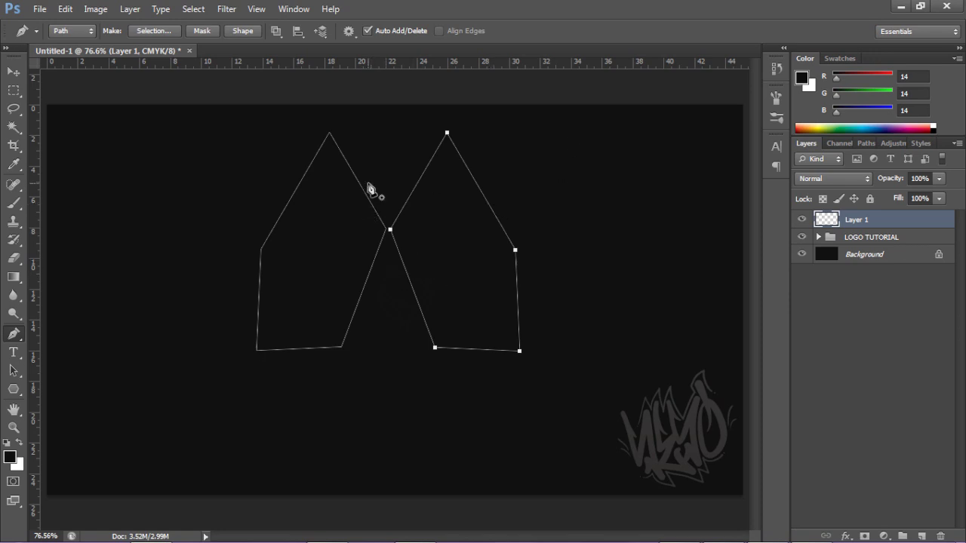
pyautogui.press('Escape')
pyautogui.rightClick(377, 178)
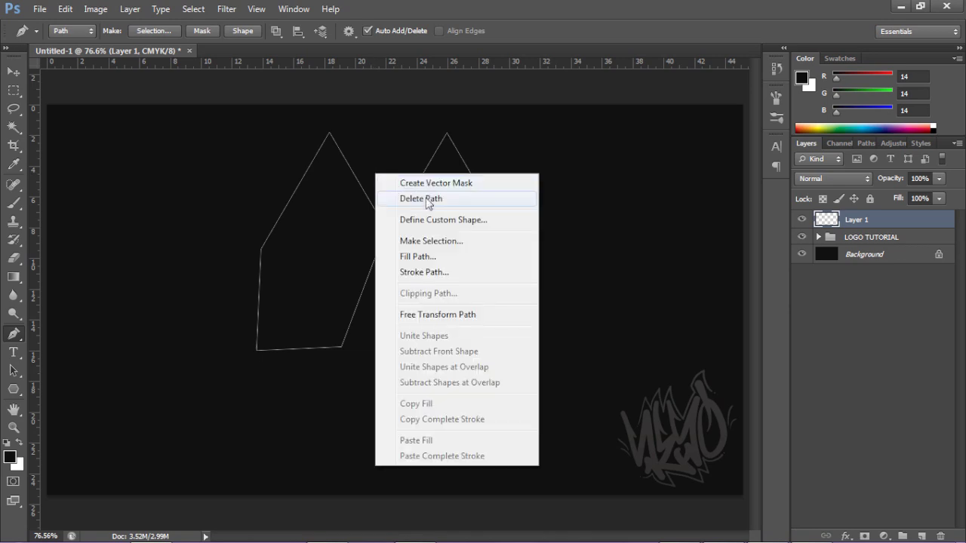
pyautogui.click(423, 197)
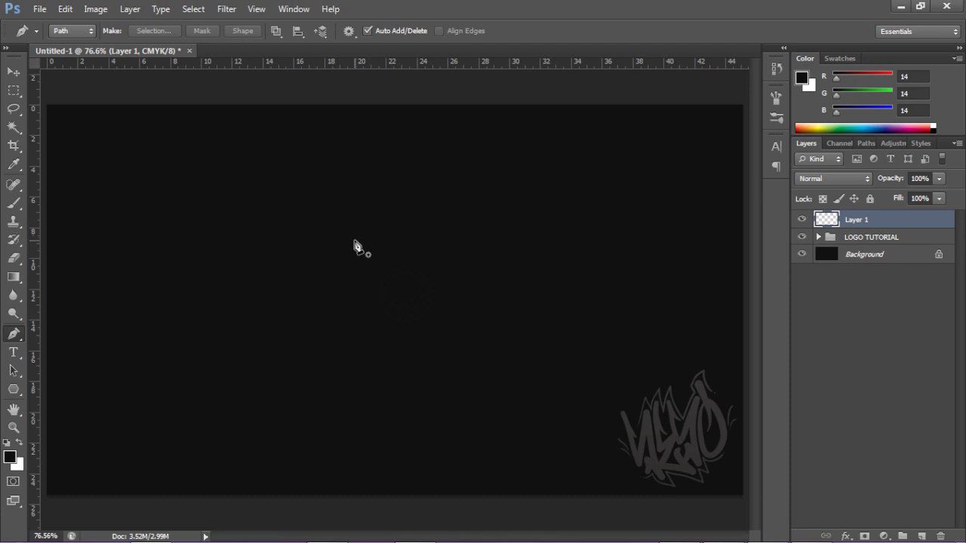
# Draw an open straight-edged path with a slanted left side, a V-shaped notch at the top and a vertical right edge.
pyautogui.click(301, 271)
pyautogui.click(269, 134)
pyautogui.click(366, 155)
pyautogui.click(408, 291)
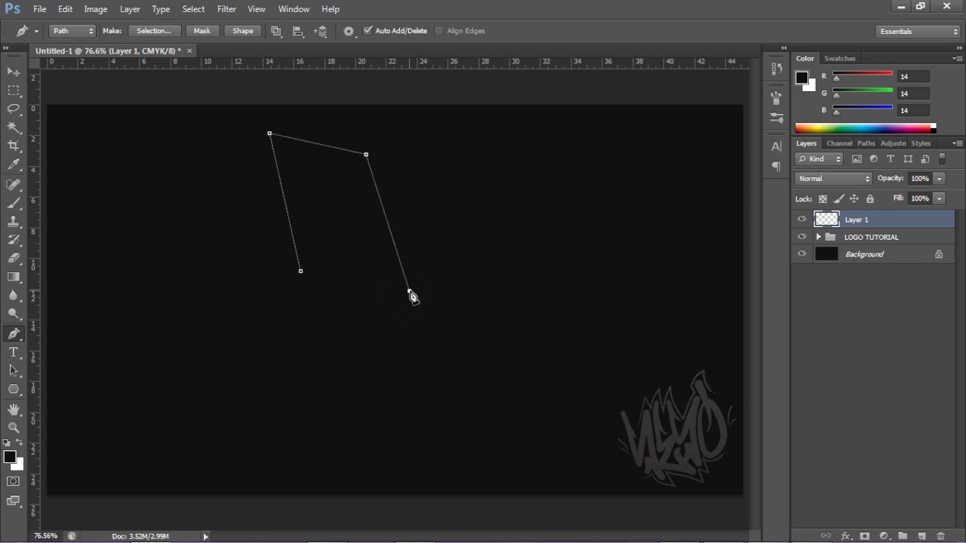
pyautogui.moveTo(411, 295); pyautogui.dragTo(425, 253)
pyautogui.click(472, 216)
pyautogui.click(472, 334)
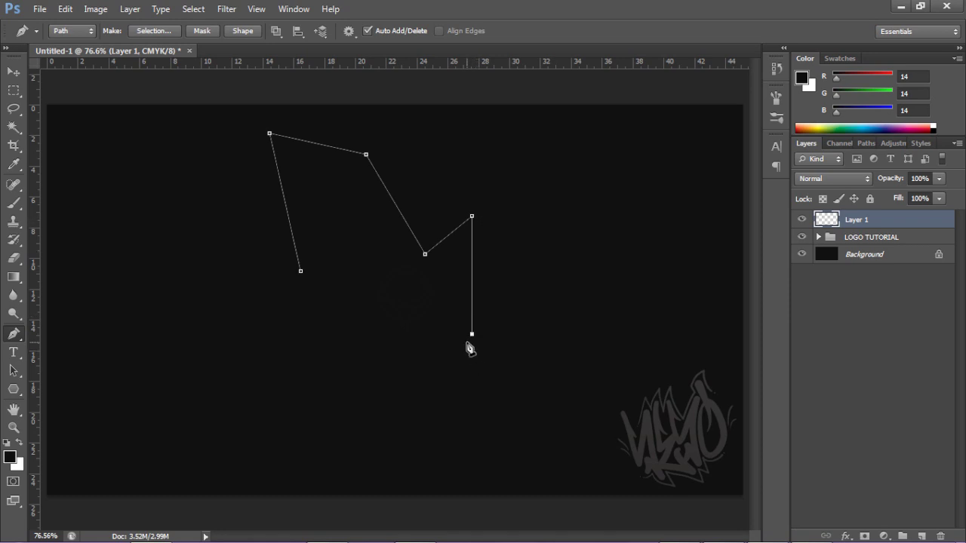
pyautogui.click(598, 334)
pyautogui.click(713, 344)
pyautogui.hotkey('ctrl', 'z')
pyautogui.hotkey('ctrl', 'z')
pyautogui.moveTo(37, 152); pyautogui.dragTo(576, 173)
pyautogui.moveTo(452, 182); pyautogui.dragTo(38, 147)
pyautogui.hotkey('ctrl', ';')
# Continue the path from the vertical right edge through two bottom anchors and close it at its starting point.
pyautogui.click(598, 335)
pyautogui.click(386, 383)
pyautogui.click(299, 272)
pyautogui.press('Escape')
# Reshape the closed path into a wing-like half by lowering its two upper-left anchors and moving the lower-left anchor down and outward.
pyautogui.moveTo(301, 273); pyautogui.dragTo(312, 295)
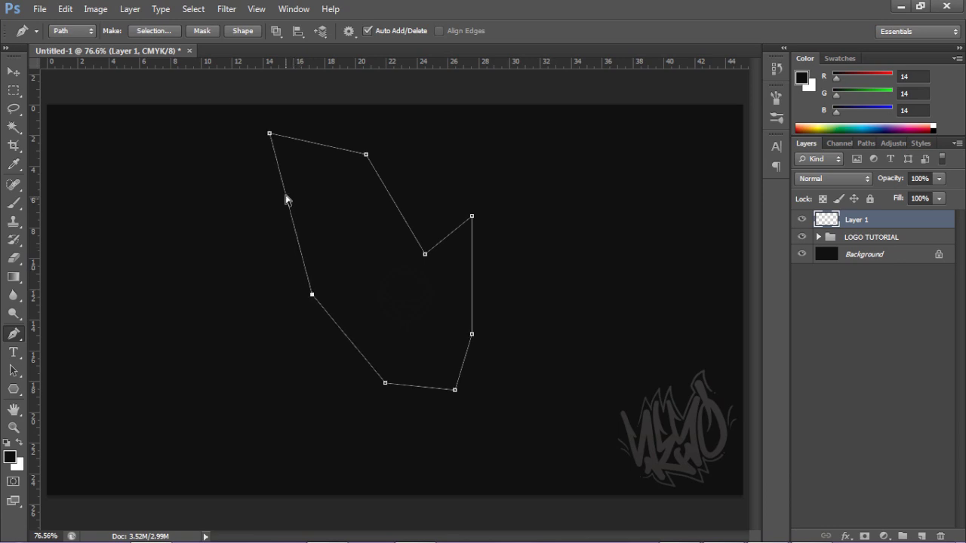
pyautogui.click(269, 135)
pyautogui.moveTo(270, 135); pyautogui.dragTo(252, 158)
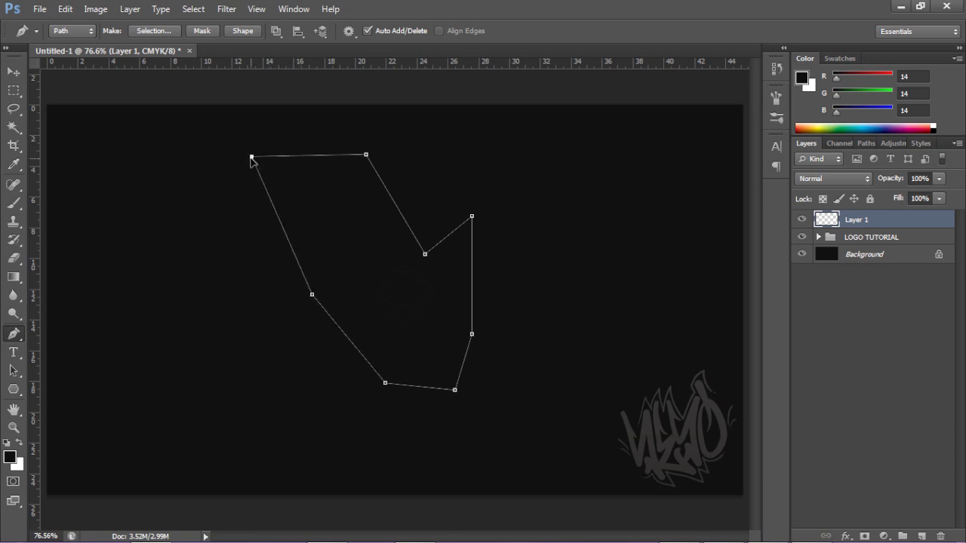
pyautogui.moveTo(366, 155); pyautogui.dragTo(369, 227)
pyautogui.keyDown('ctrl'); pyautogui.click(472, 194); pyautogui.keyUp('ctrl')
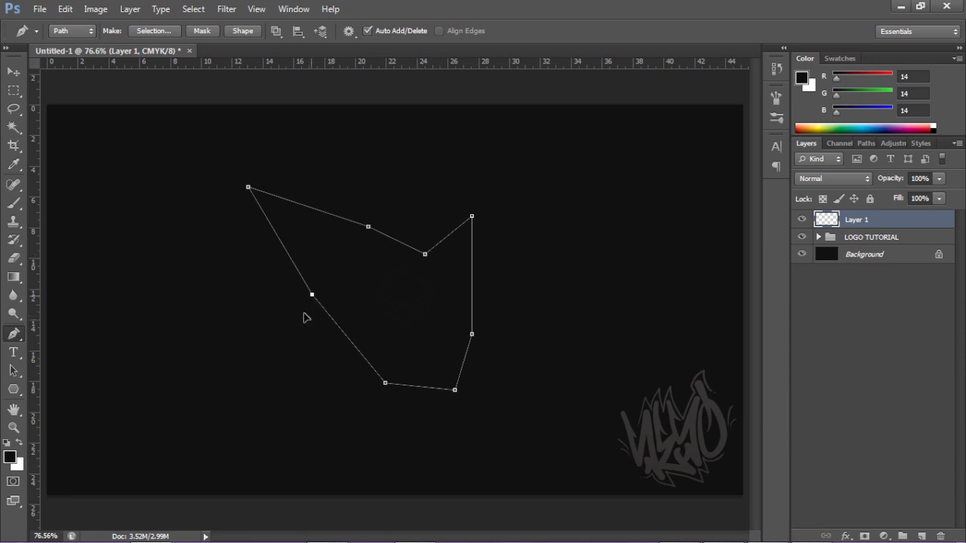
pyautogui.moveTo(312, 294); pyautogui.dragTo(287, 333)
pyautogui.keyDown('ctrl'); pyautogui.click(457, 277); pyautogui.keyUp('ctrl')
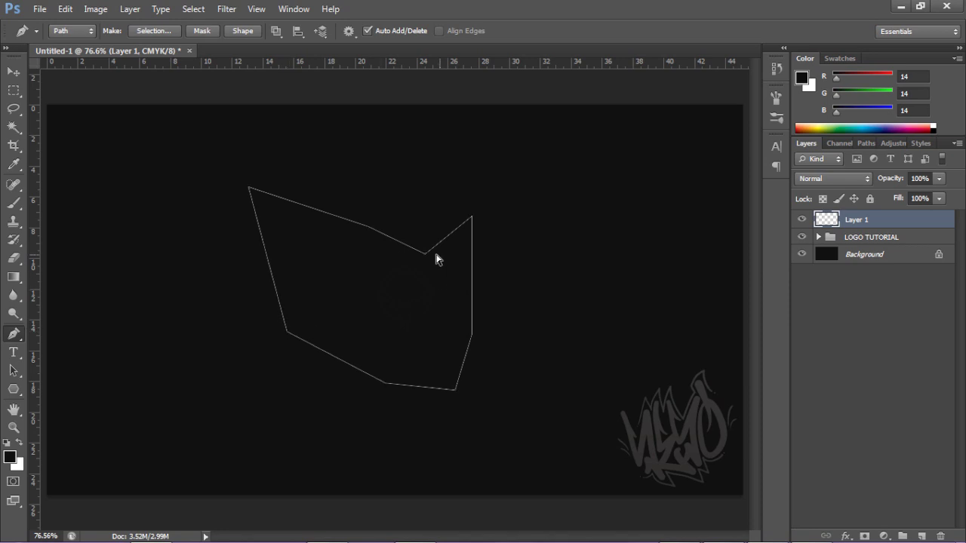
# Move the shape to the canvas's left side, duplicate it about 17.7 cm to the right, and flip the copy horizontally.
pyautogui.moveTo(425, 255); pyautogui.dragTo(310, 249)
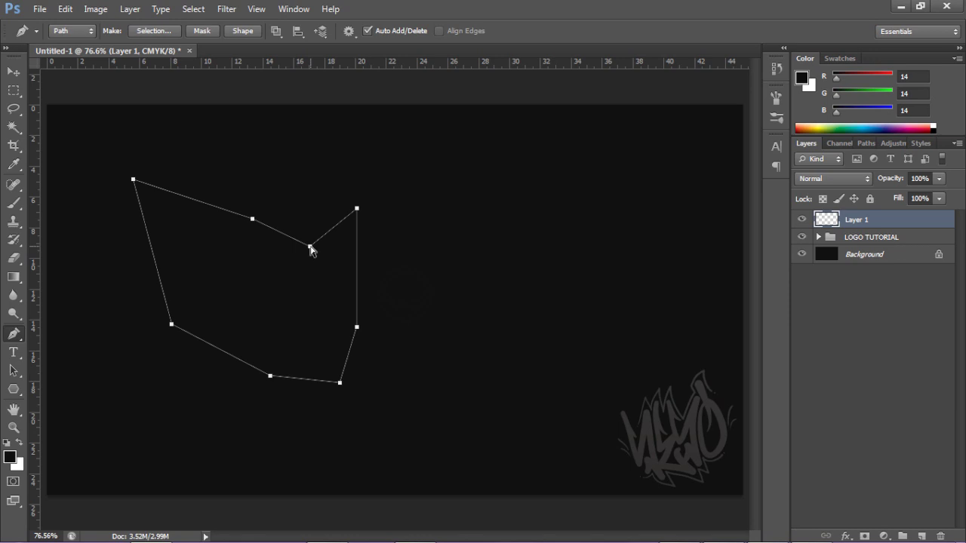
pyautogui.moveTo(313, 252); pyautogui.dragTo(557, 282)
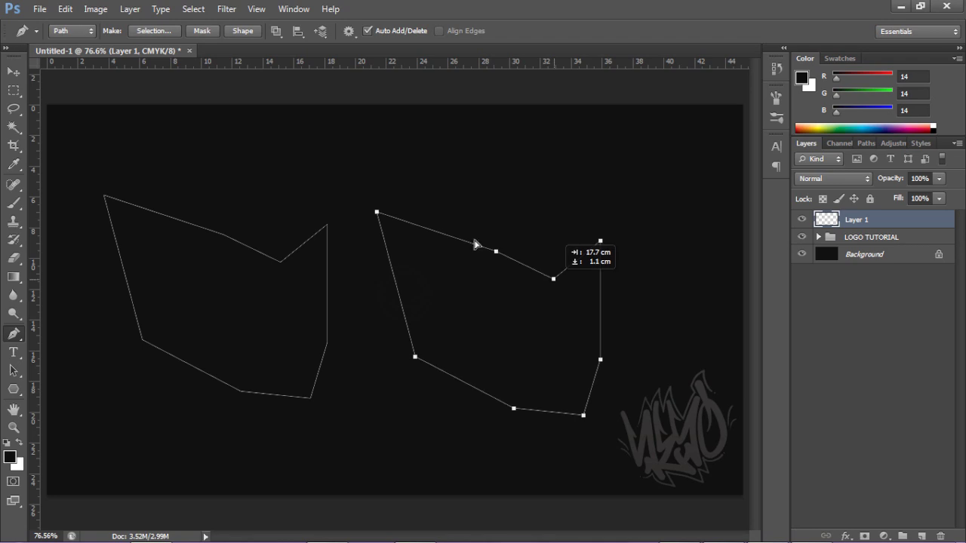
pyautogui.click(65, 9)
pyautogui.moveTo(117, 285)
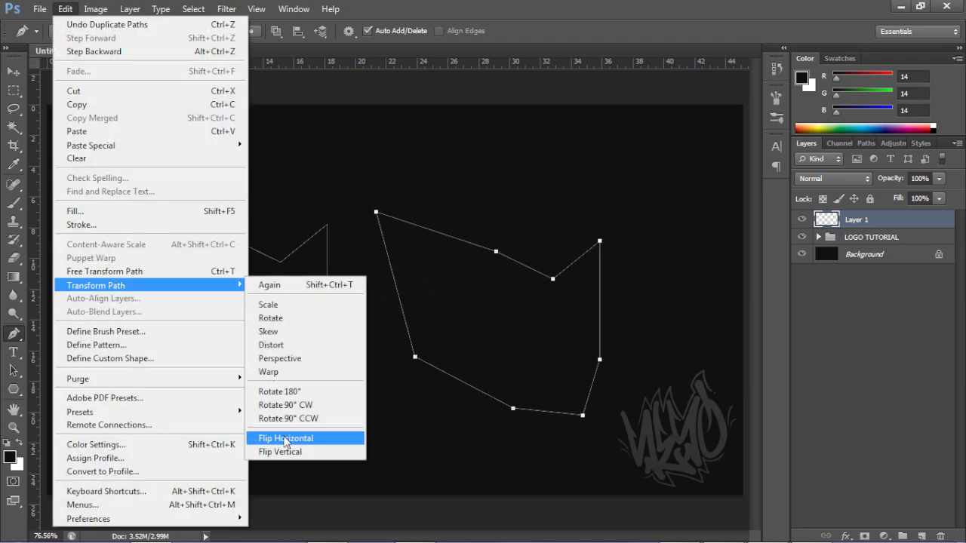
pyautogui.click(268, 442)
# Position the mirrored copy beside the original, leaving a narrow gap between their vertical inner edges.
pyautogui.moveTo(376, 241); pyautogui.dragTo(333, 228)
pyautogui.press('Left')
pyautogui.press('Left')
pyautogui.press('Left')
pyautogui.press('Left')
pyautogui.press('Left')
pyautogui.press('Left')
pyautogui.press('Right')
pyautogui.press('Right')
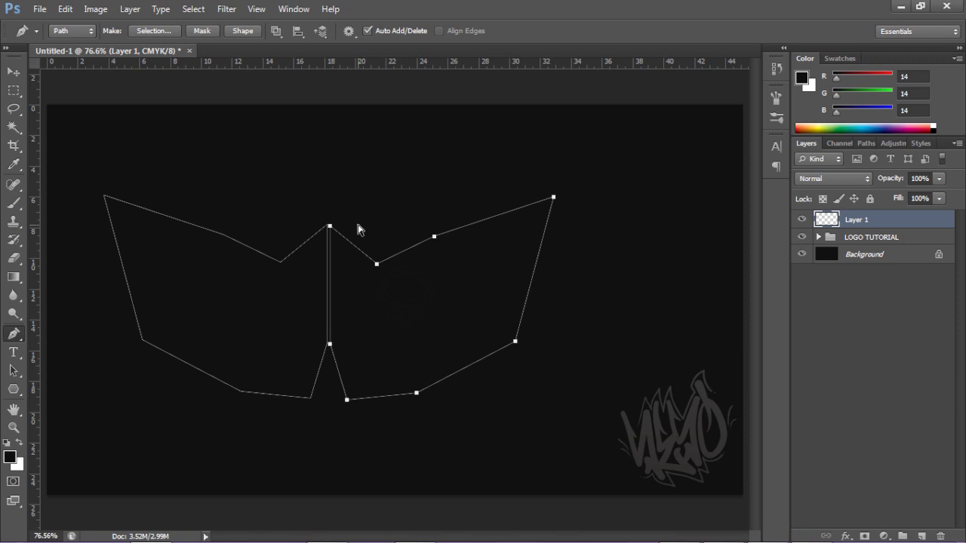
# Raise the mirrored half's top inner anchor level with the original's and reselect the mirrored path.
pyautogui.keyDown('ctrl'); pyautogui.click(337, 369); pyautogui.keyUp('ctrl')
pyautogui.keyDown('ctrl'); pyautogui.click(346, 230); pyautogui.keyUp('ctrl')
pyautogui.keyDown('ctrl'); pyautogui.click(340, 236); pyautogui.keyUp('ctrl')
pyautogui.keyDown('ctrl'); pyautogui.click(411, 206); pyautogui.keyUp('ctrl')
pyautogui.keyDown('ctrl'); pyautogui.click(391, 264); pyautogui.keyUp('ctrl')
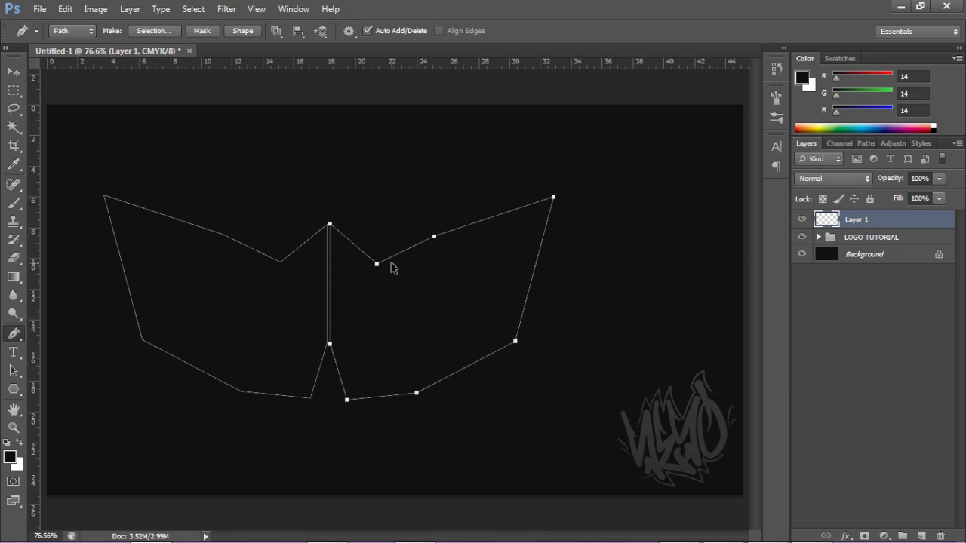
# Select both halves, move them together to the horizontal centre of the canvas, and deselect them.
pyautogui.keyDown('ctrl'); pyautogui.keyDown('shift'); pyautogui.click(280, 265); pyautogui.keyUp('shift'); pyautogui.keyUp('ctrl')
pyautogui.moveTo(281, 264); pyautogui.dragTo(349, 266)
pyautogui.keyDown('ctrl'); pyautogui.click(718, 308); pyautogui.keyUp('ctrl')
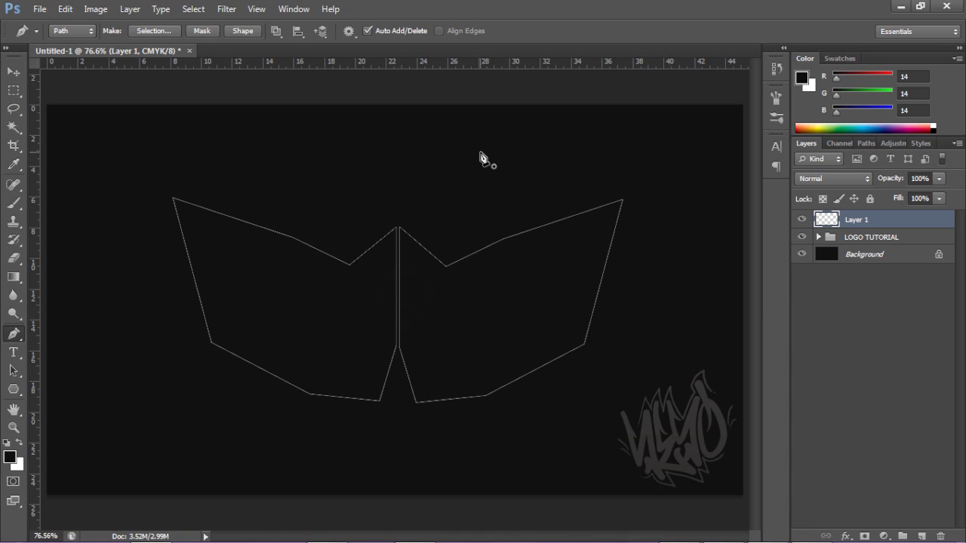
# Fill both halves of the logo path with green at 100% opacity on Layer 1 and deselect the work path.
pyautogui.rightClick(482, 154)
pyautogui.click(541, 239)
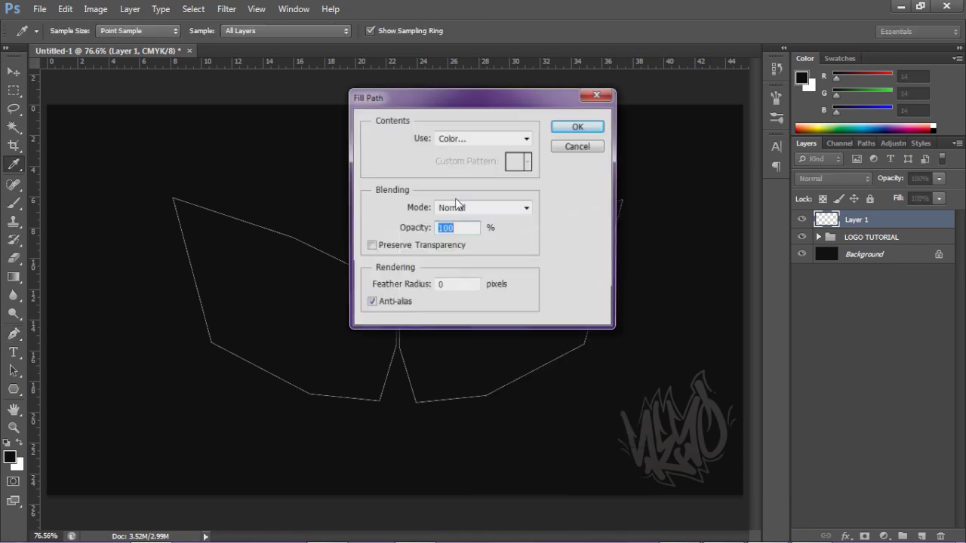
pyautogui.click(473, 142)
pyautogui.click(451, 177)
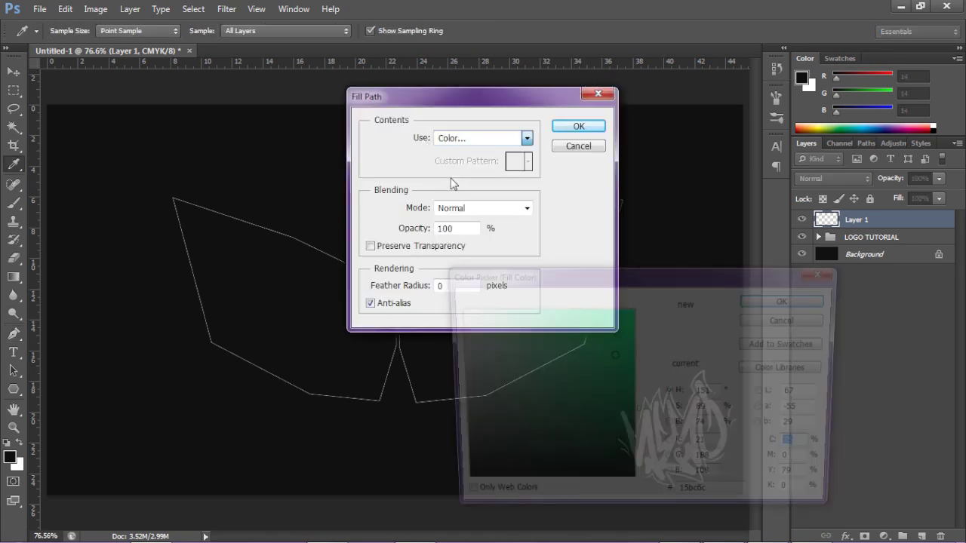
pyautogui.click(790, 299)
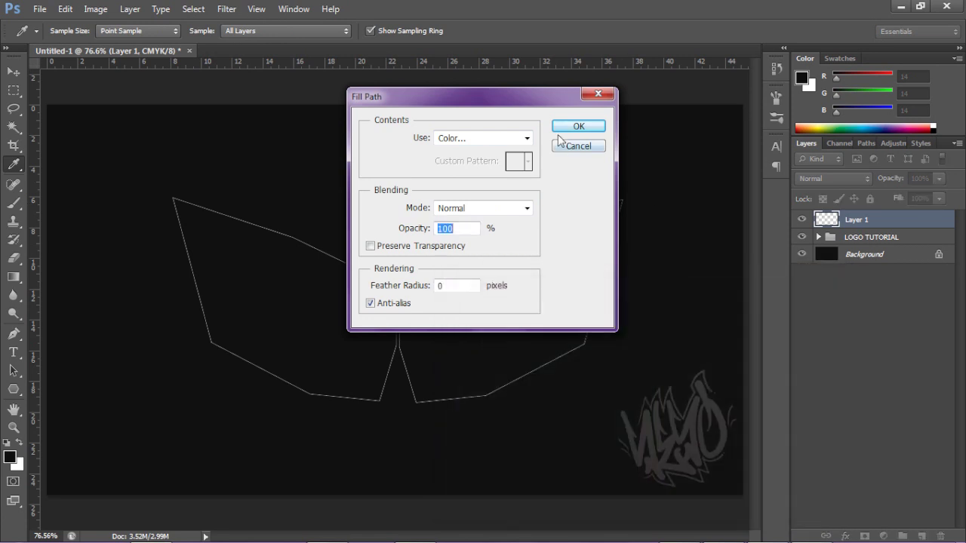
pyautogui.click(578, 126)
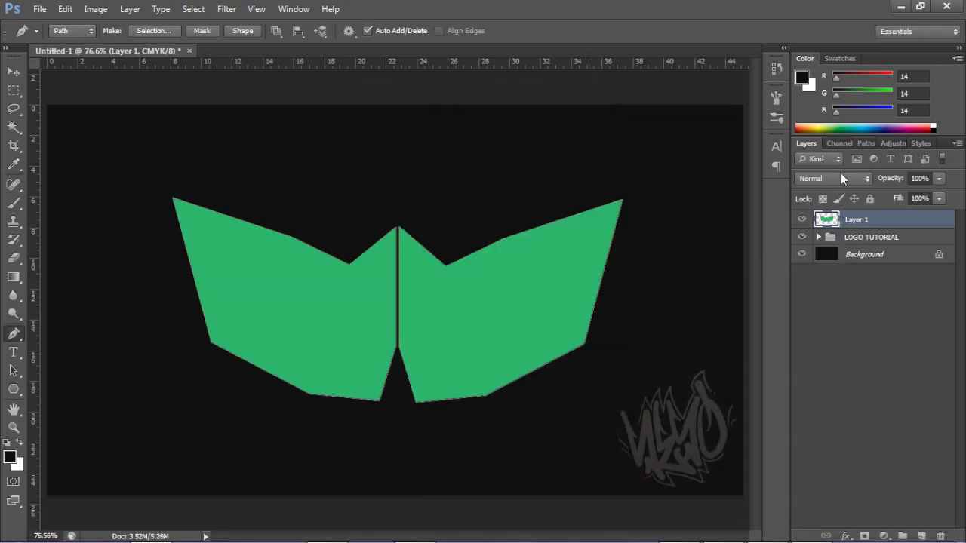
pyautogui.click(865, 144)
pyautogui.click(820, 171)
pyautogui.click(806, 143)
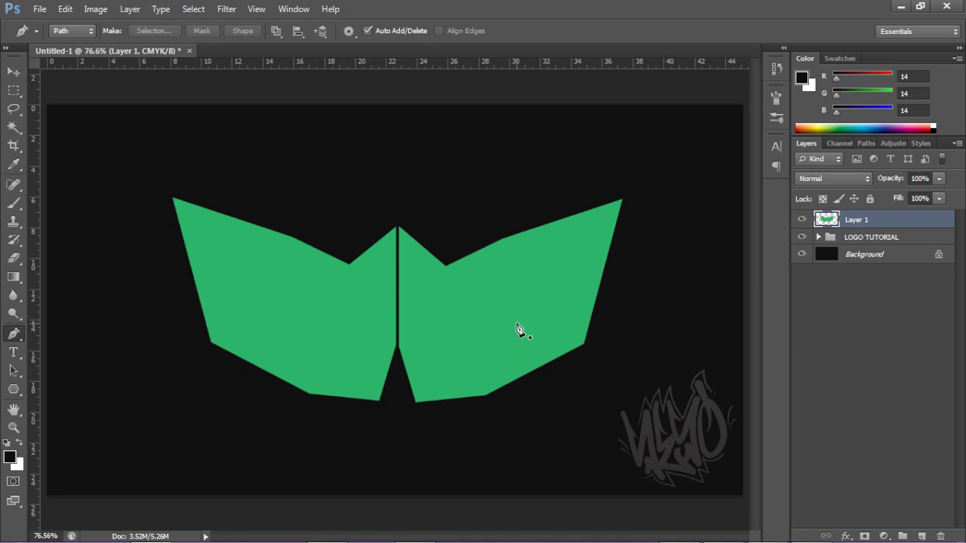
# Draw an open five-anchor path above the logo's left half and move its upper-left corner anchor further outward.
pyautogui.click(349, 245)
pyautogui.click(292, 205)
pyautogui.click(223, 172)
pyautogui.click(228, 140)
pyautogui.click(291, 177)
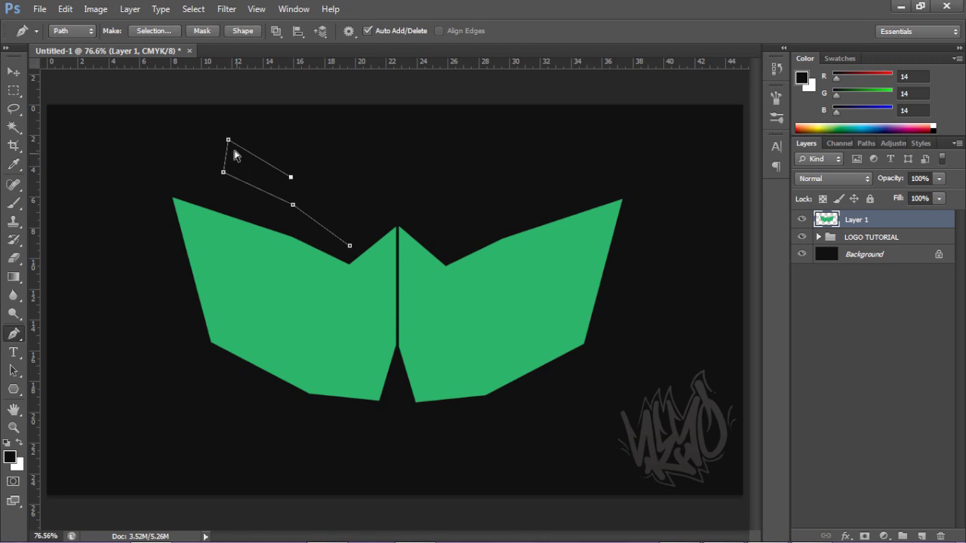
pyautogui.moveTo(228, 139); pyautogui.dragTo(187, 134)
# Reselect the open path above the left half and close it at its starting anchor.
pyautogui.keyDown('ctrl'); pyautogui.click(318, 198); pyautogui.keyUp('ctrl')
pyautogui.click(317, 207)
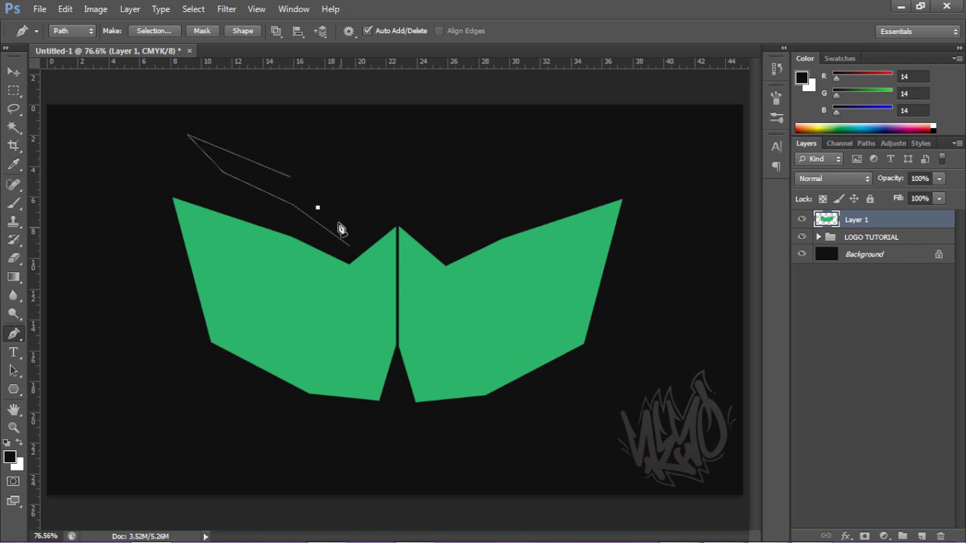
pyautogui.keyDown('ctrl'); pyautogui.click(292, 183); pyautogui.keyUp('ctrl')
pyautogui.click(326, 212)
pyautogui.keyDown('ctrl'); pyautogui.click(292, 184); pyautogui.keyUp('ctrl')
pyautogui.click(293, 179)
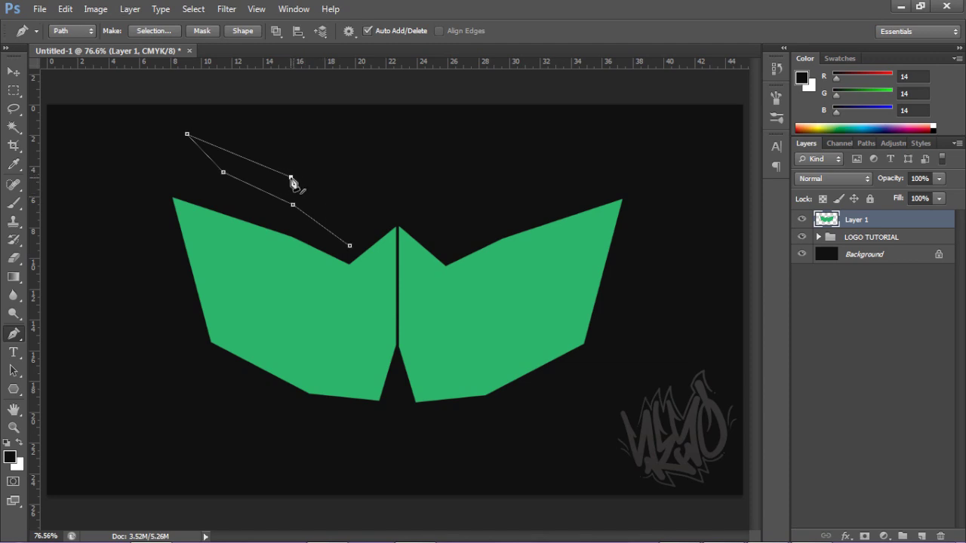
pyautogui.click(349, 245)
# Reshape the small path by moving its lower three anchors to follow the upper edge of the logo's left half.
pyautogui.moveTo(224, 173); pyautogui.dragTo(198, 181)
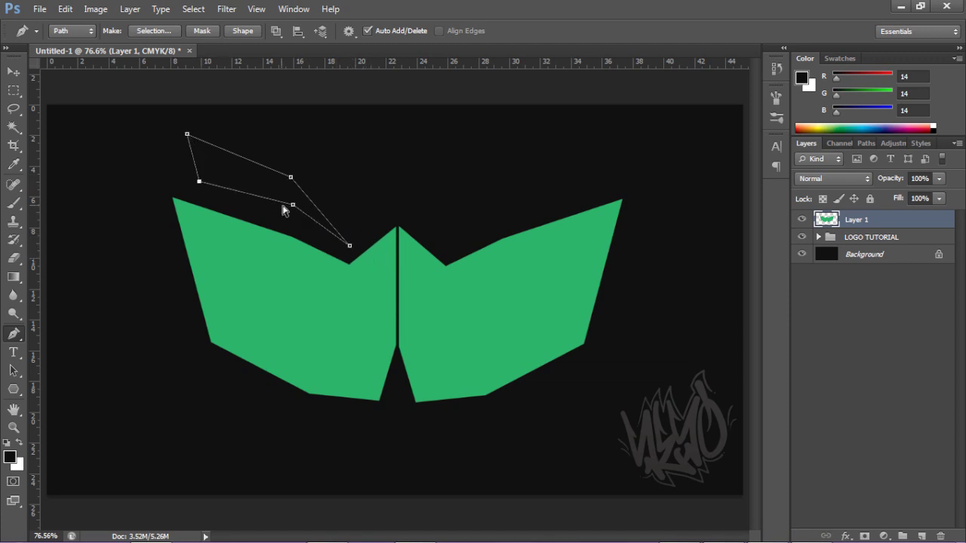
pyautogui.moveTo(294, 205); pyautogui.dragTo(302, 224)
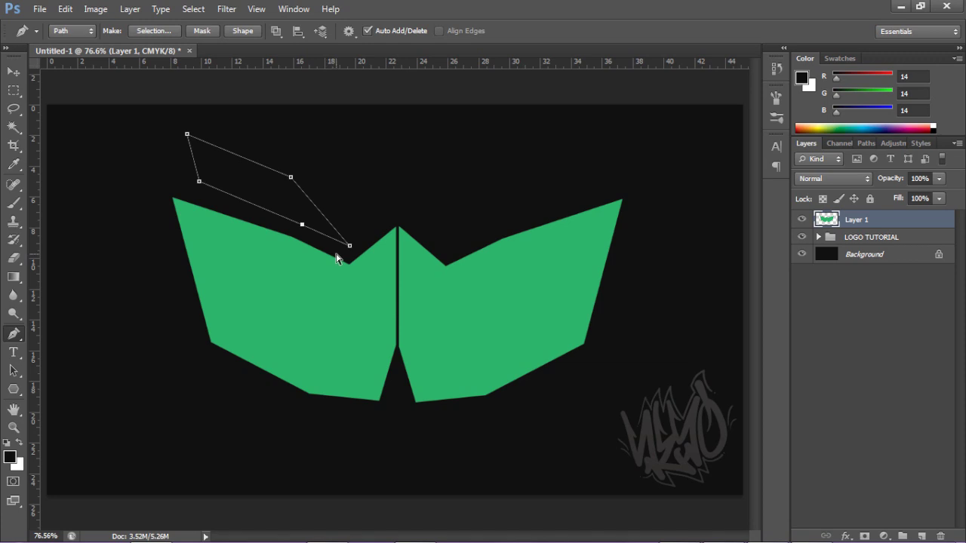
pyautogui.moveTo(351, 248); pyautogui.dragTo(347, 257)
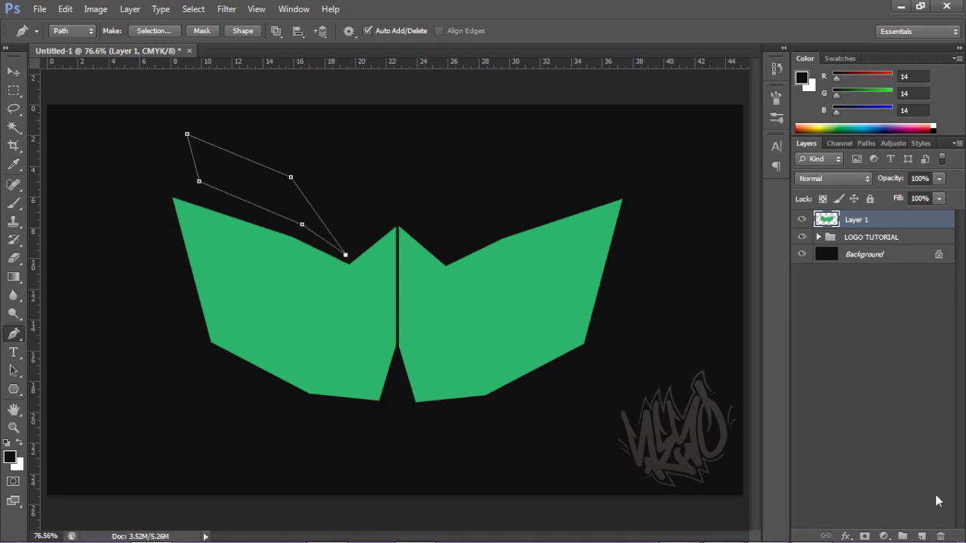
# Create a new layer and fill the small path on it with the same green at 100% opacity.
pyautogui.rightClick(538, 168)
pyautogui.click(714, 345)
pyautogui.click(920, 536)
pyautogui.rightClick(397, 166)
pyautogui.click(442, 252)
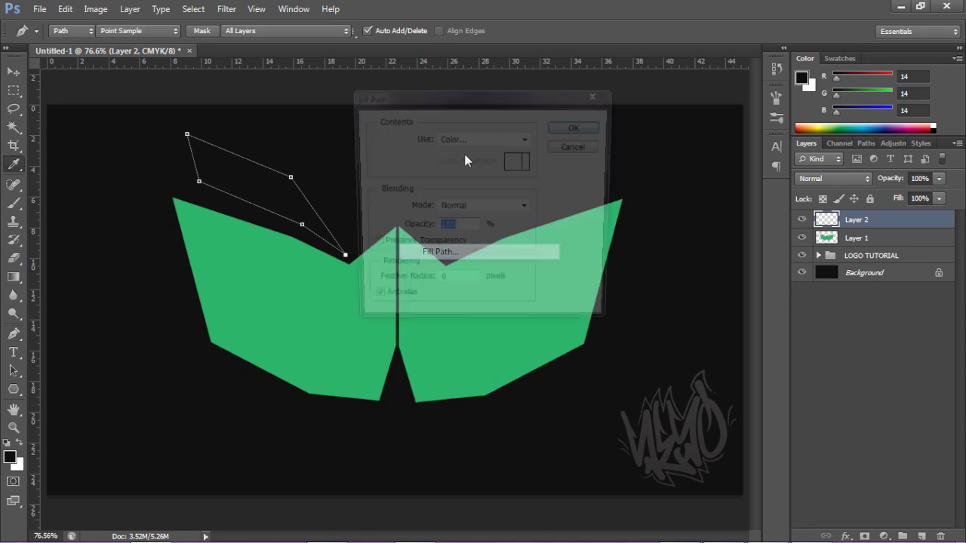
pyautogui.click(575, 130)
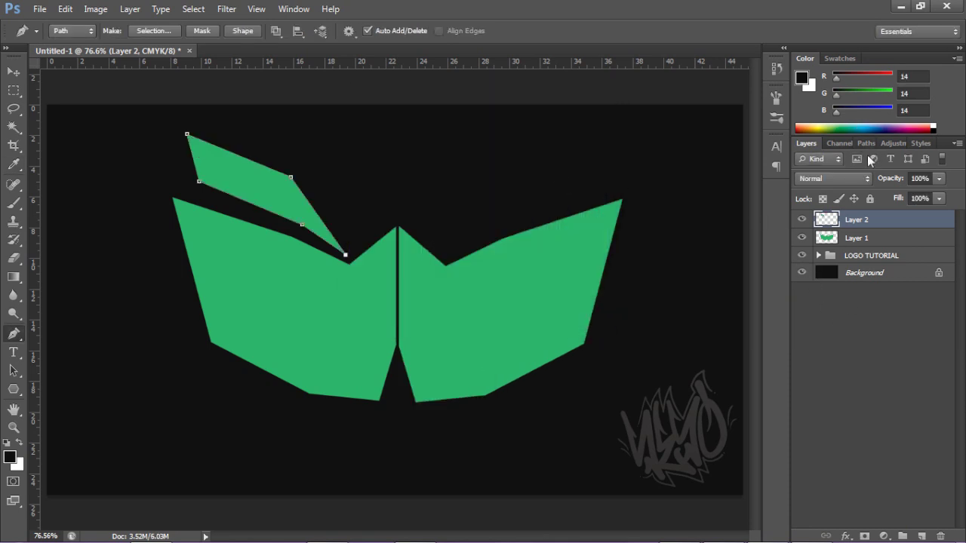
# Deselect and reselect the work path, and hide Layer 2 and Layer 1 to inspect the path outline alone.
pyautogui.click(865, 143)
pyautogui.click(850, 197)
pyautogui.rightClick(363, 215)
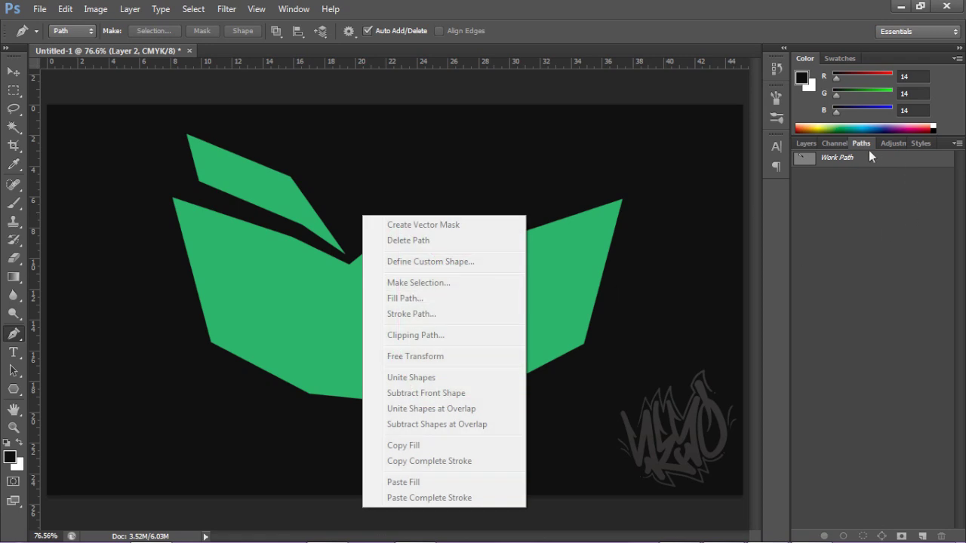
pyautogui.click(854, 162)
pyautogui.click(848, 166)
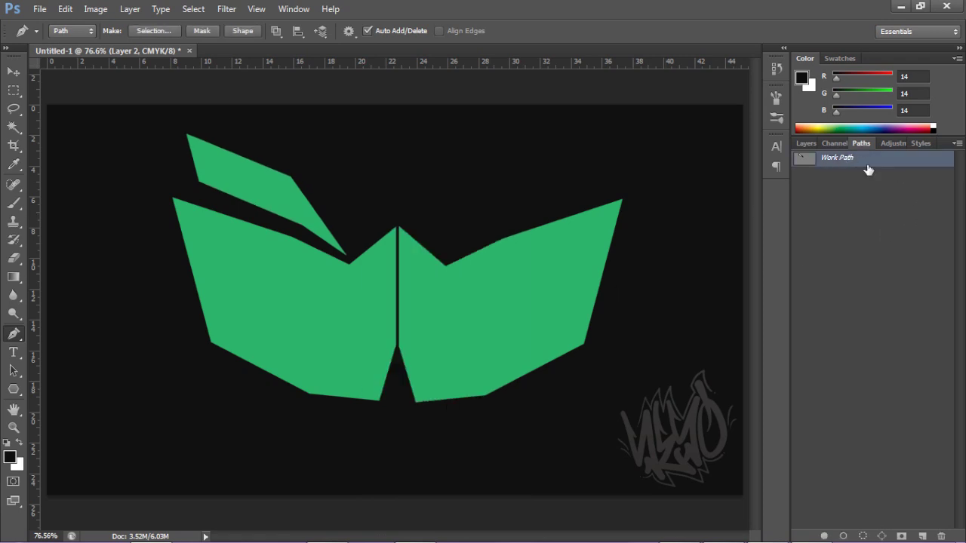
pyautogui.click(805, 144)
pyautogui.click(801, 219)
pyautogui.click(802, 237)
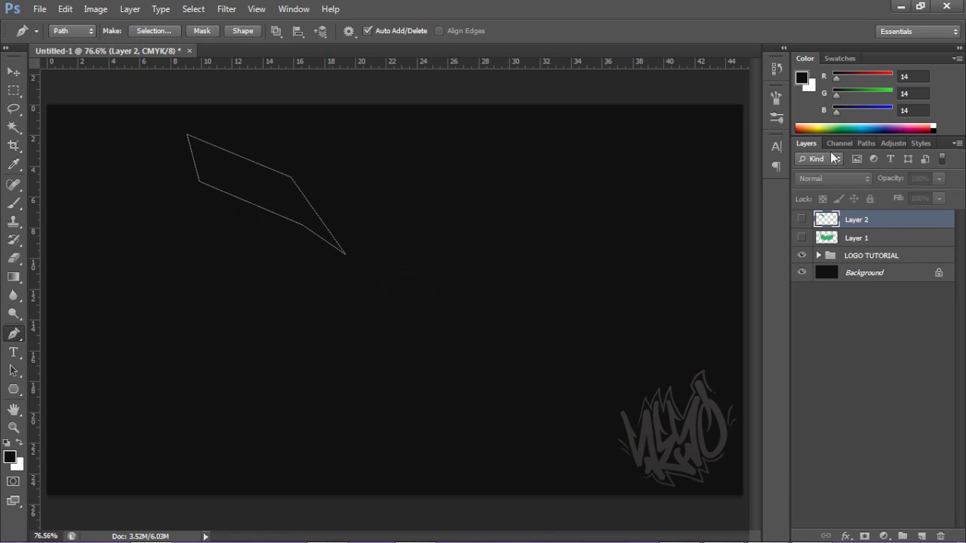
pyautogui.click(860, 143)
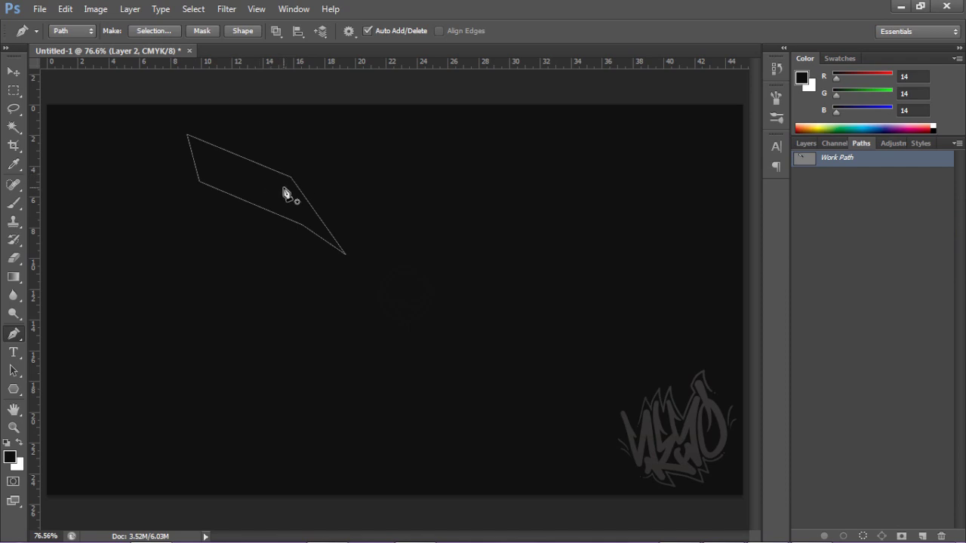
# Undo the new layer, its fill and the anchor adjustments made to the small path.
pyautogui.hotkey('ctrl', 'z')
pyautogui.hotkey('ctrl', 'alt', 'z')
pyautogui.hotkey('ctrl', 'alt', 'z')
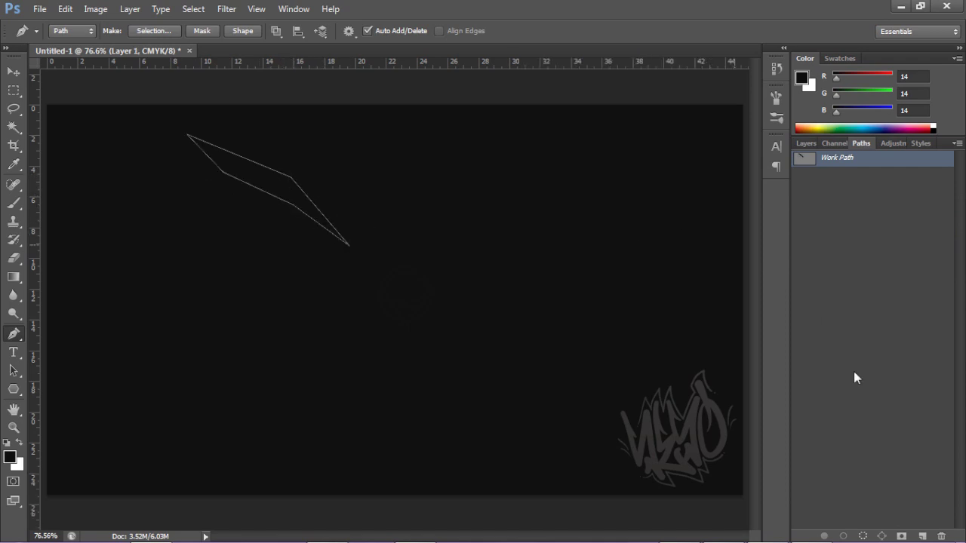
# Create a new empty path, load the work path as a selection, and deselect it.
pyautogui.click(922, 536)
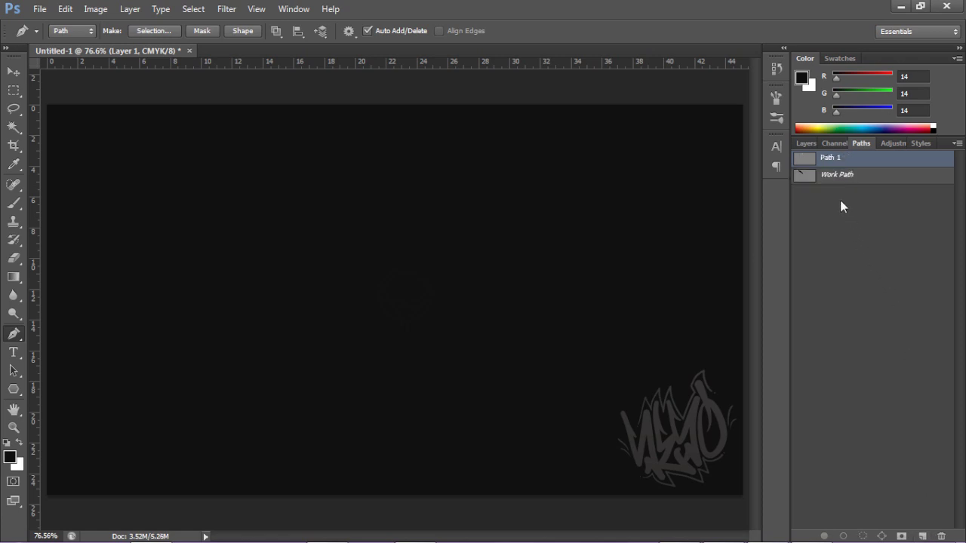
pyautogui.rightClick(840, 178)
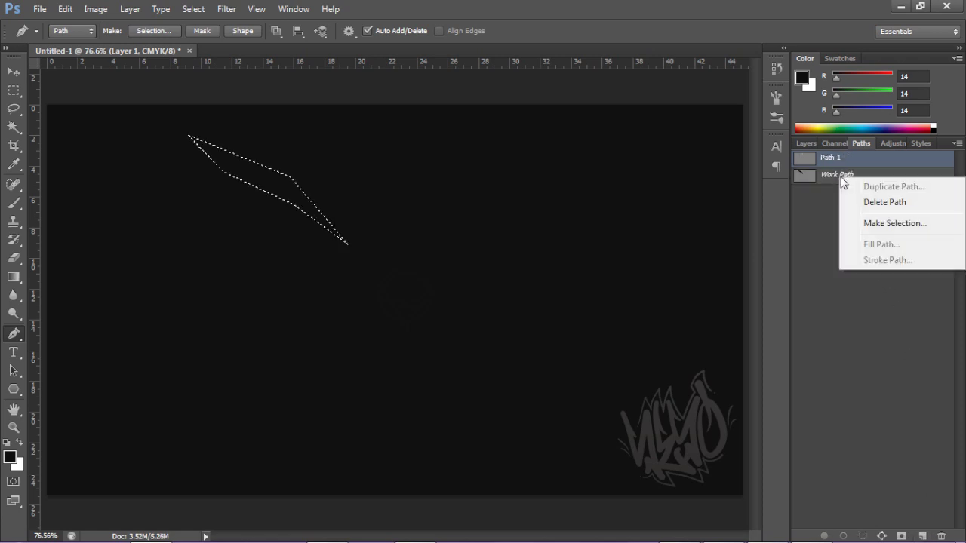
pyautogui.click(828, 249)
pyautogui.hotkey('ctrl', 'd')
# Undo the new path and the small path's anchors back to the two-half logo work path.
pyautogui.hotkey('ctrl', 'alt', 'z')
pyautogui.hotkey('ctrl', 'alt', 'z')
pyautogui.hotkey('ctrl', 'alt', 'z')
pyautogui.hotkey('ctrl', 'alt', 'z')
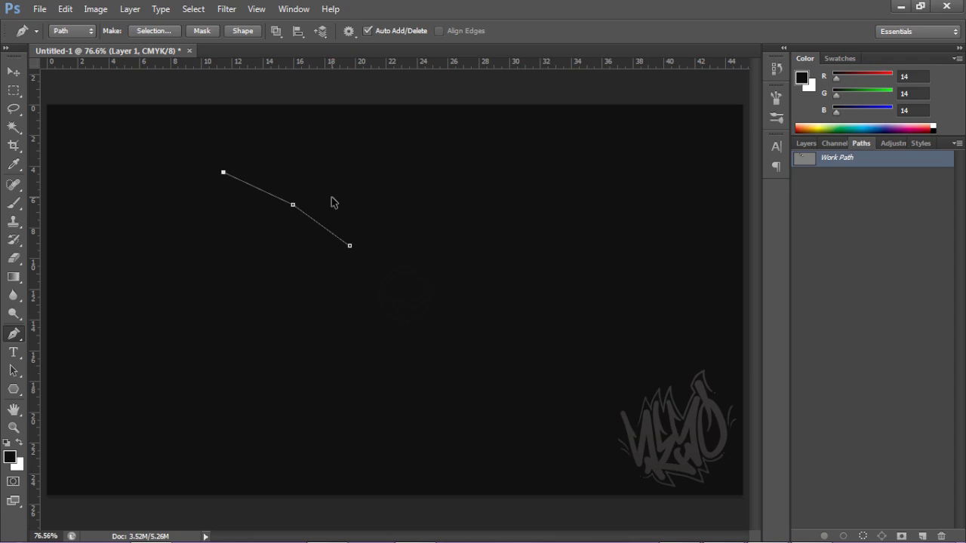
pyautogui.hotkey('ctrl', 'alt', 'z')
pyautogui.hotkey('ctrl', 'alt', 'z')
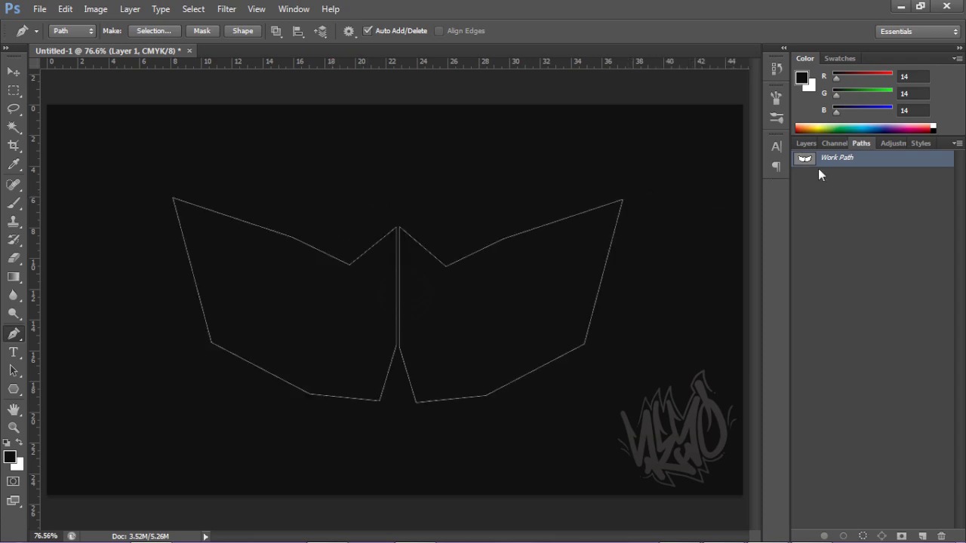
# Toggle the visibility of Layer 1 to compare the green fill with the bare logo path, leaving the layer hidden.
pyautogui.click(806, 143)
pyautogui.click(802, 219)
pyautogui.click(803, 220)
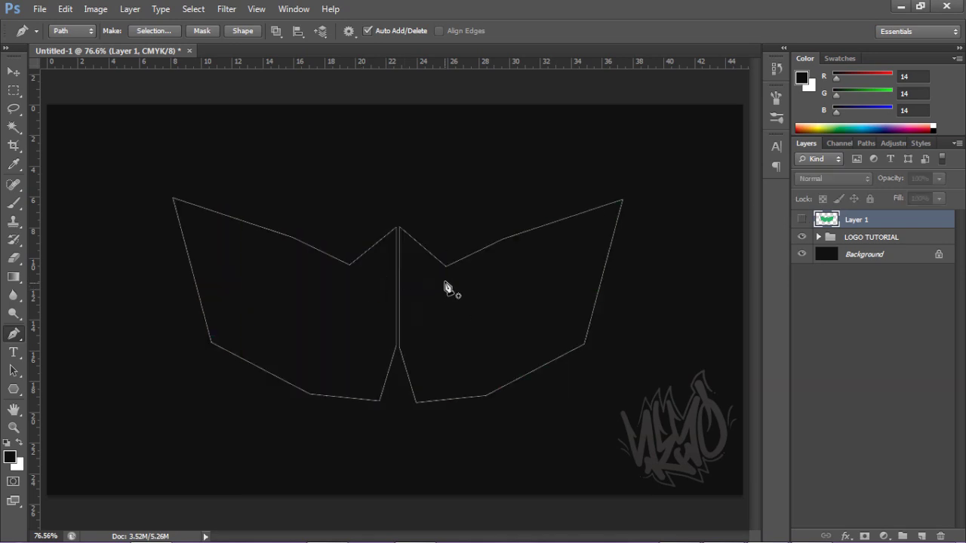
pyautogui.click(802, 223)
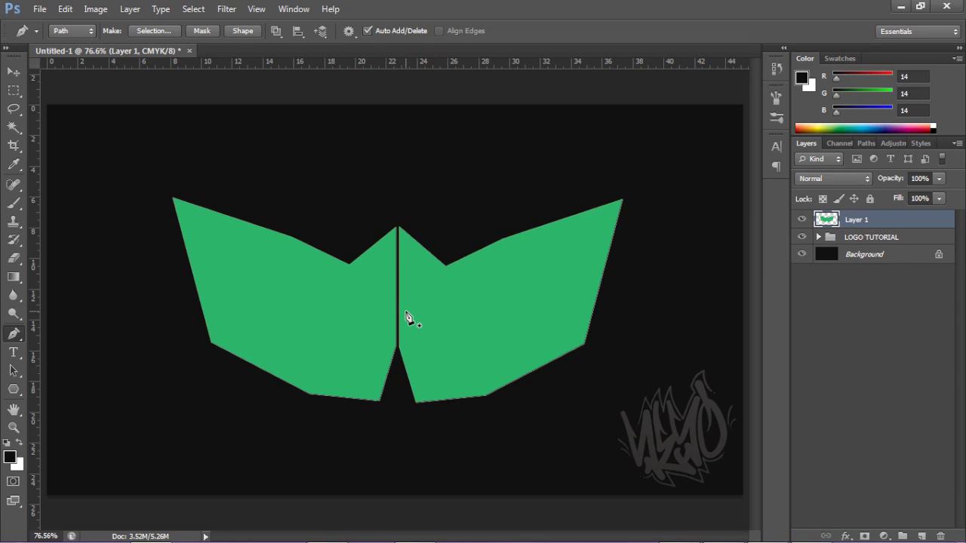
pyautogui.click(803, 220)
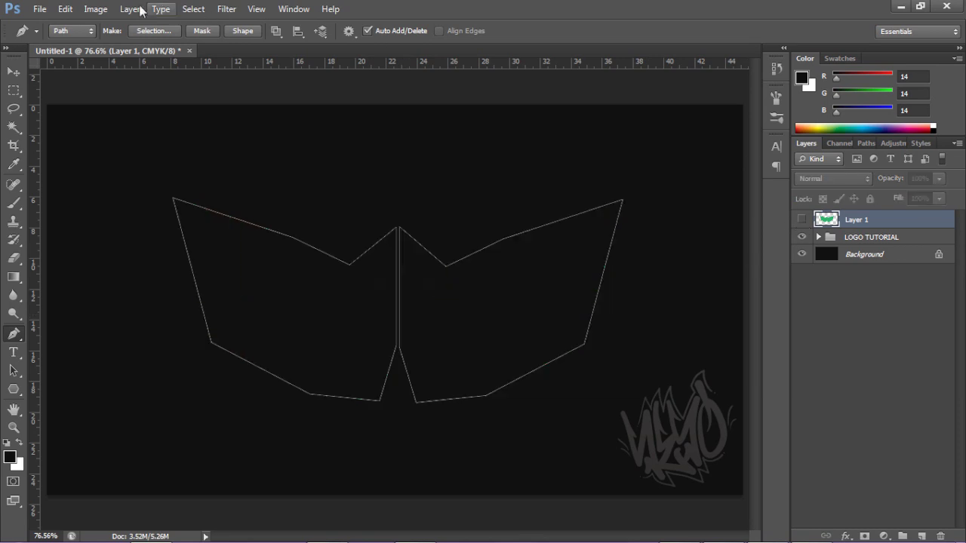
# Start exporting the work path to an Adobe Illustrator (.ai) file and cancel before saving.
pyautogui.click(39, 10)
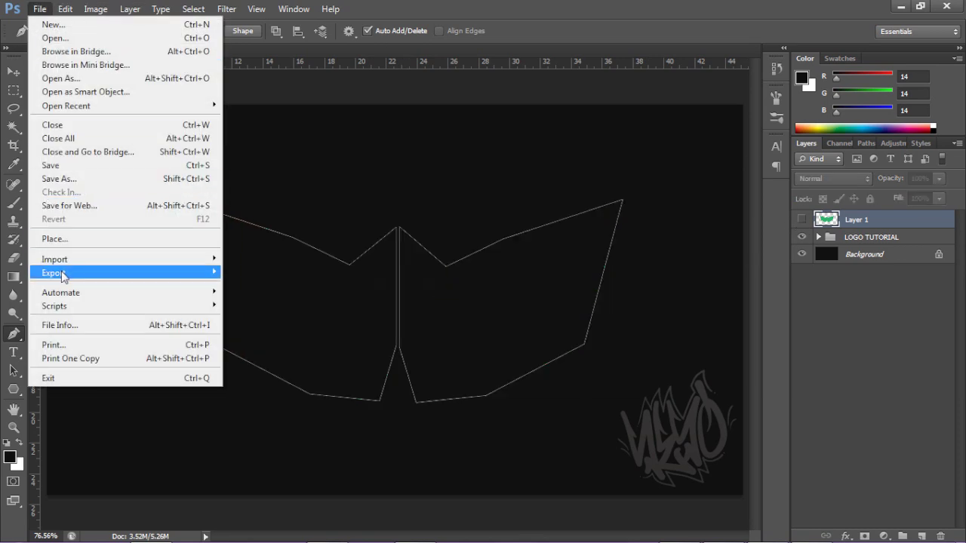
pyautogui.moveTo(63, 276)
pyautogui.click(276, 290)
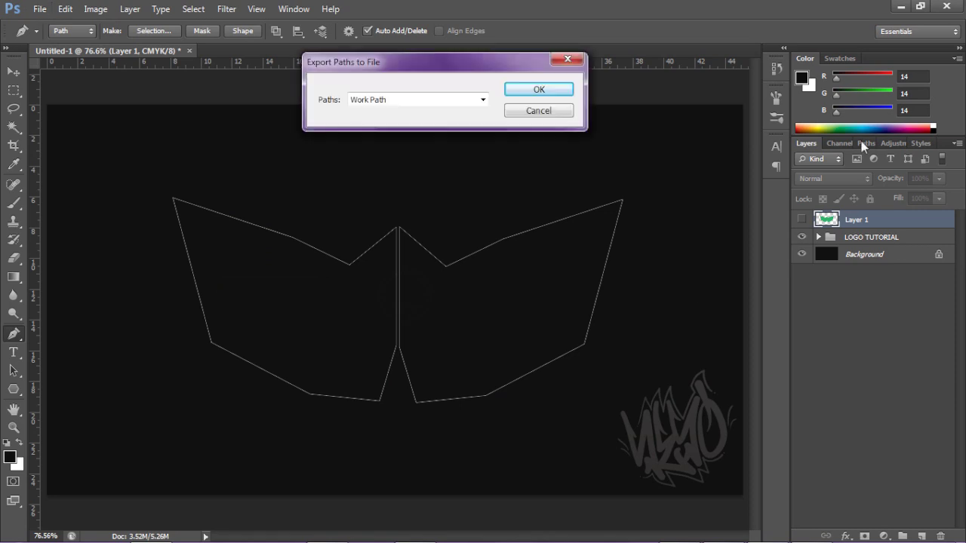
pyautogui.click(538, 113)
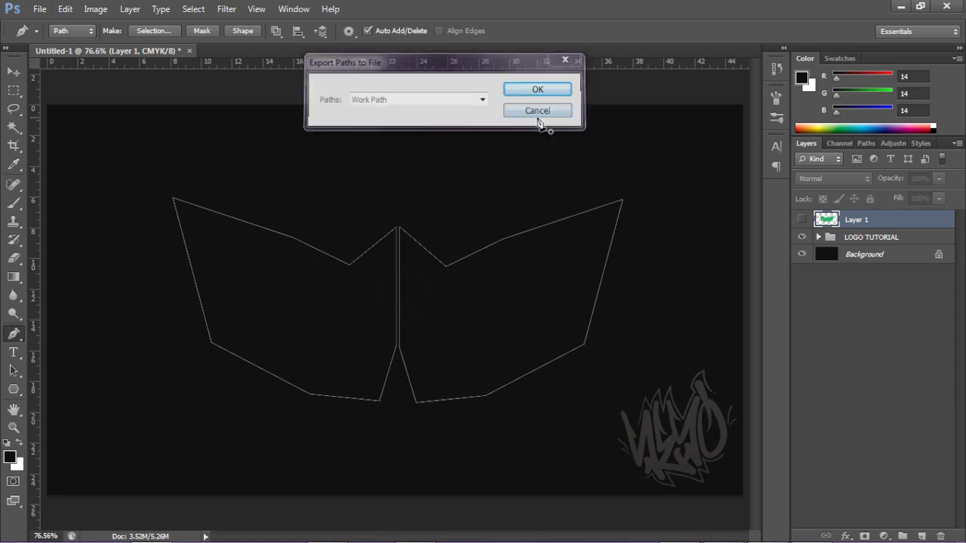
pyautogui.click(39, 9)
pyautogui.moveTo(68, 275)
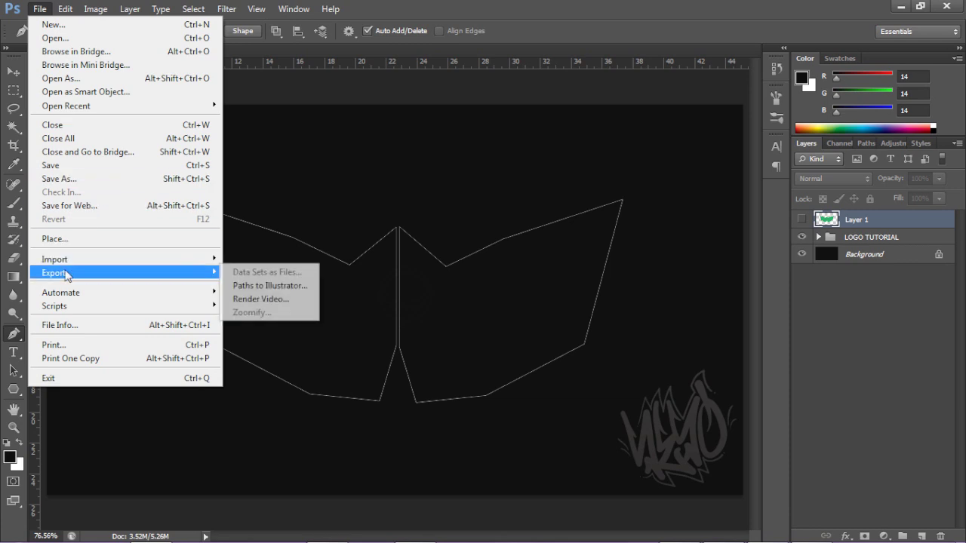
pyautogui.click(266, 286)
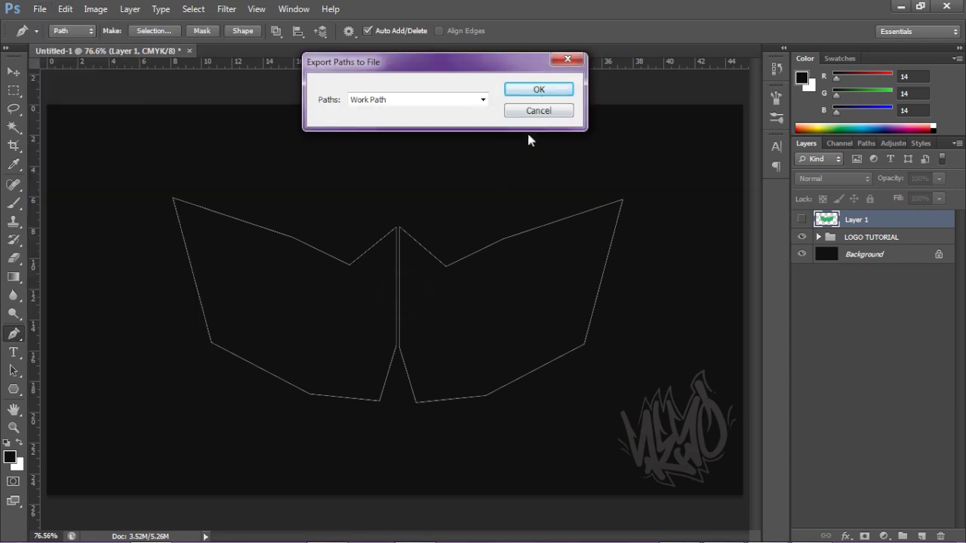
pyautogui.click(542, 95)
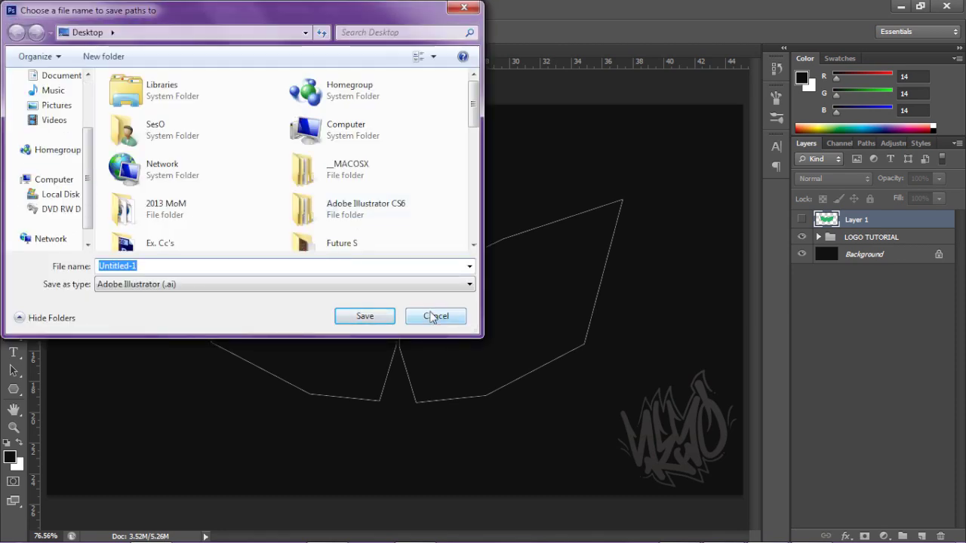
pyautogui.click(432, 317)
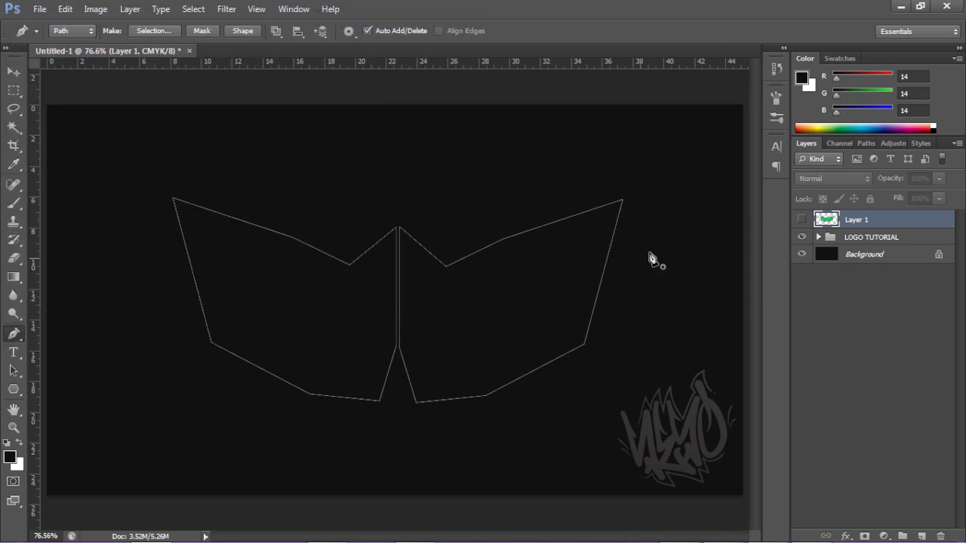
# Delete the work path and show the green logo fill on Layer 1 again.
pyautogui.click(867, 144)
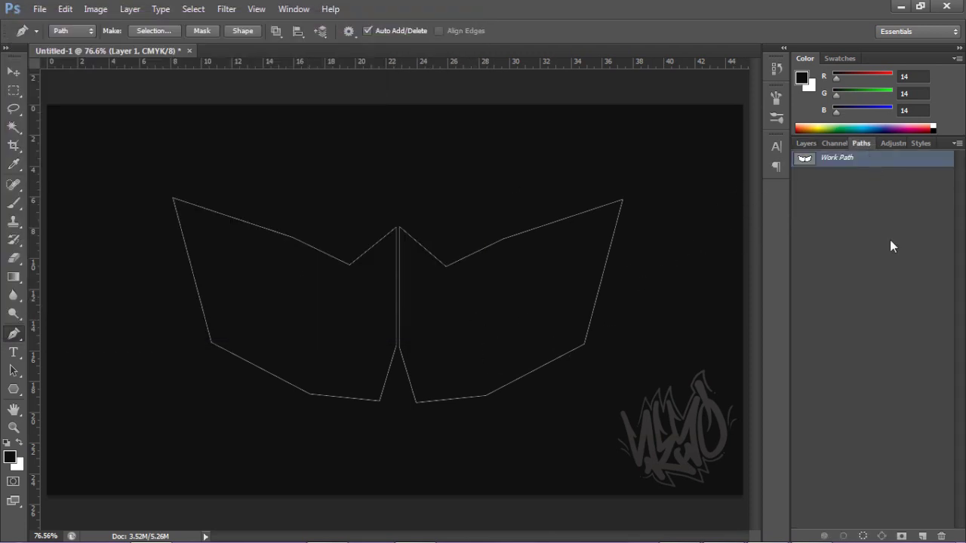
pyautogui.click(941, 537)
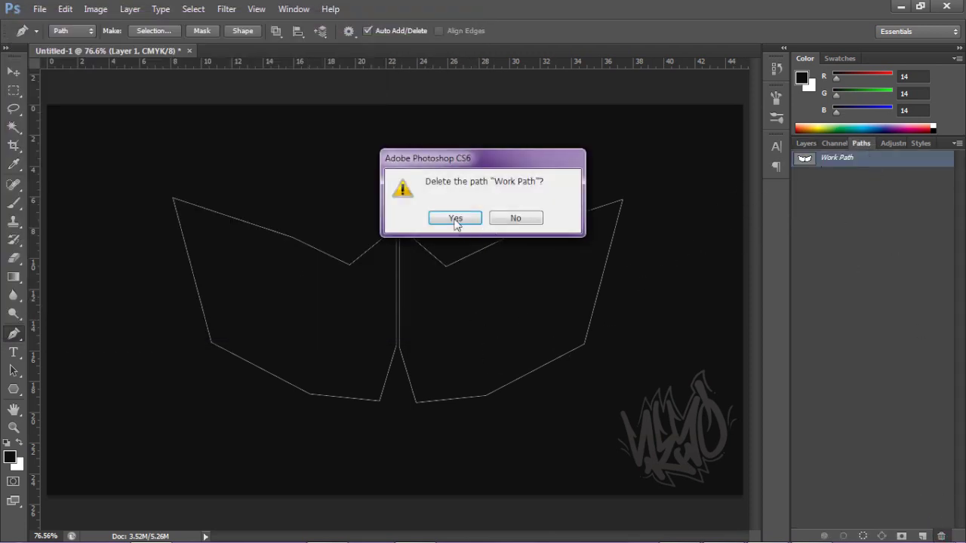
pyautogui.click(453, 219)
pyautogui.click(806, 143)
pyautogui.click(802, 220)
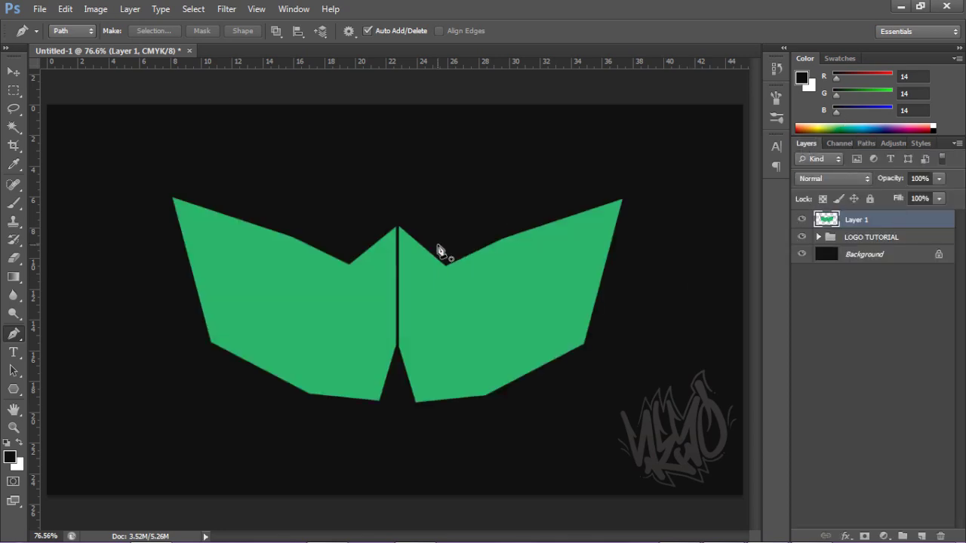
# Select both green logo halves on Layer 1 with the Magic Wand tool.
pyautogui.press('w')
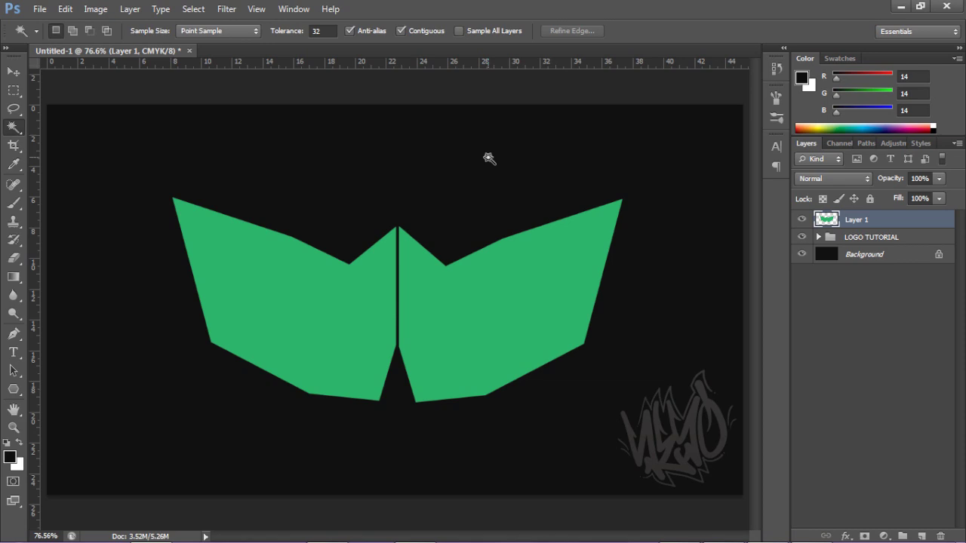
pyautogui.rightClick(15, 130)
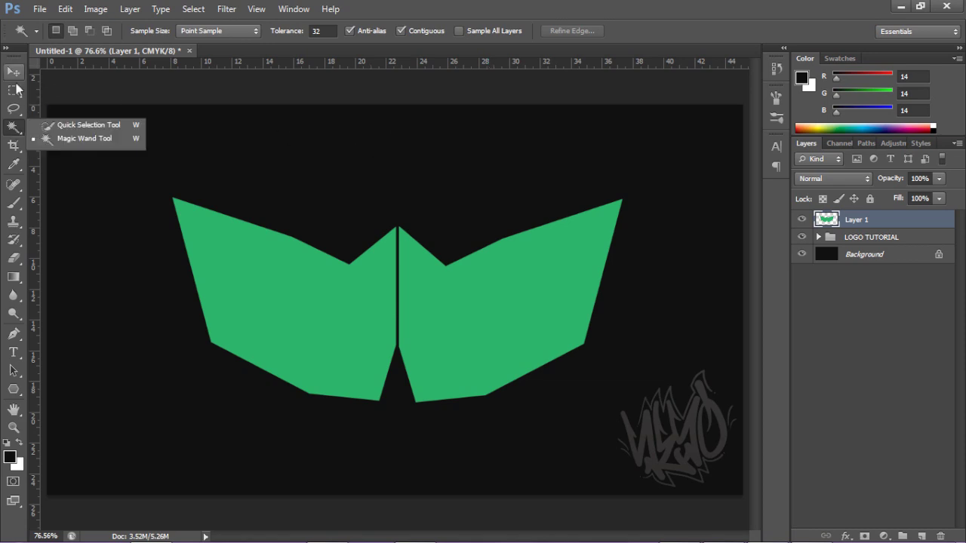
pyautogui.click(88, 140)
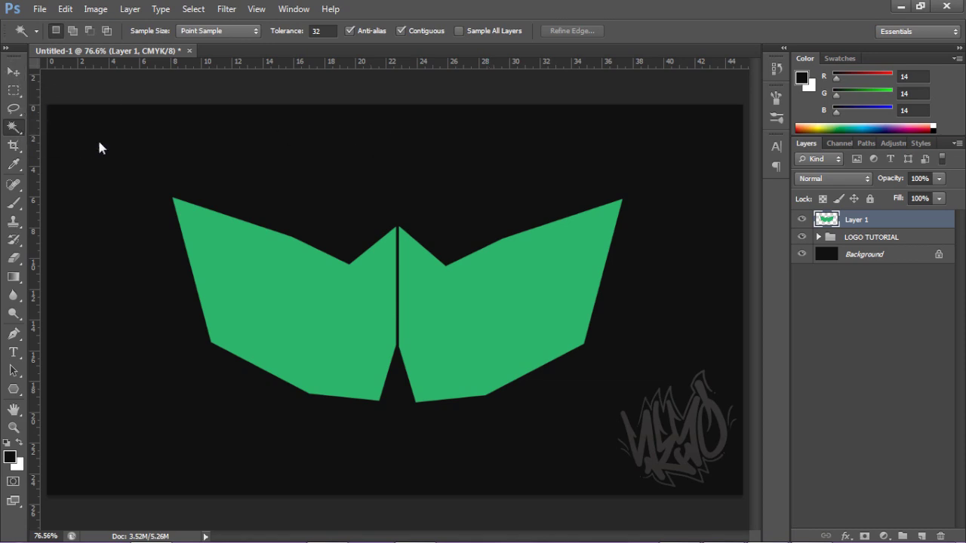
pyautogui.click(455, 306)
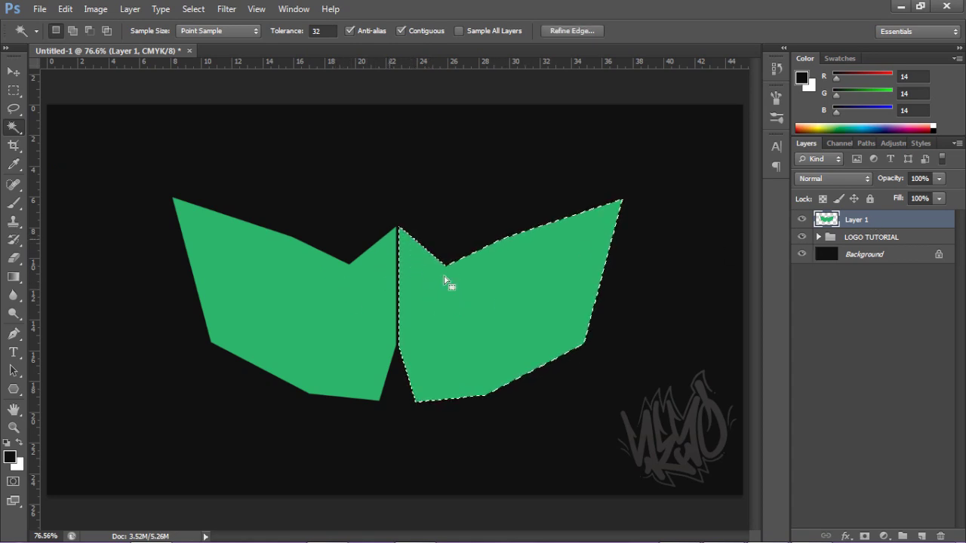
pyautogui.keyDown('shift'); pyautogui.click(330, 306); pyautogui.keyUp('shift')
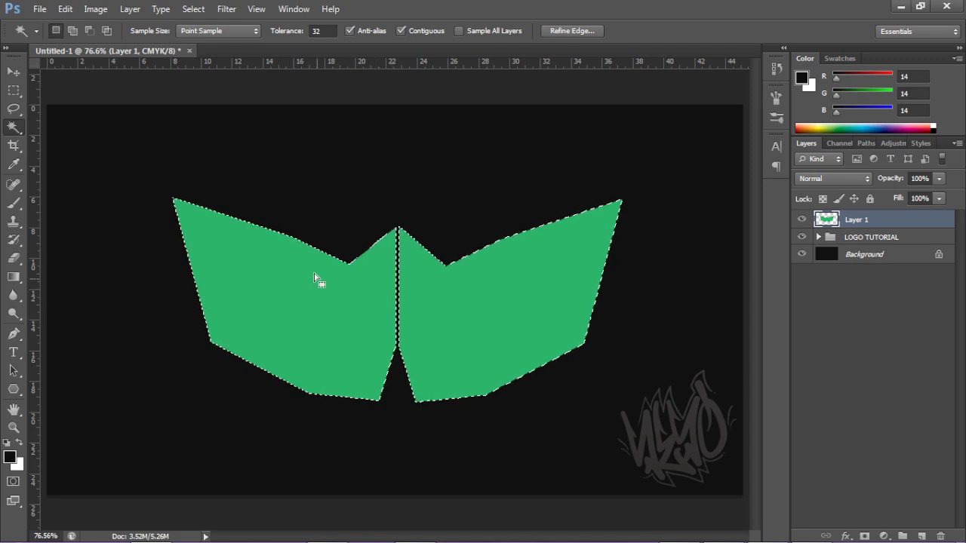
# Convert the selection of both logo halves to a work path and hide Layer 1's green fill.
pyautogui.rightClick(496, 190)
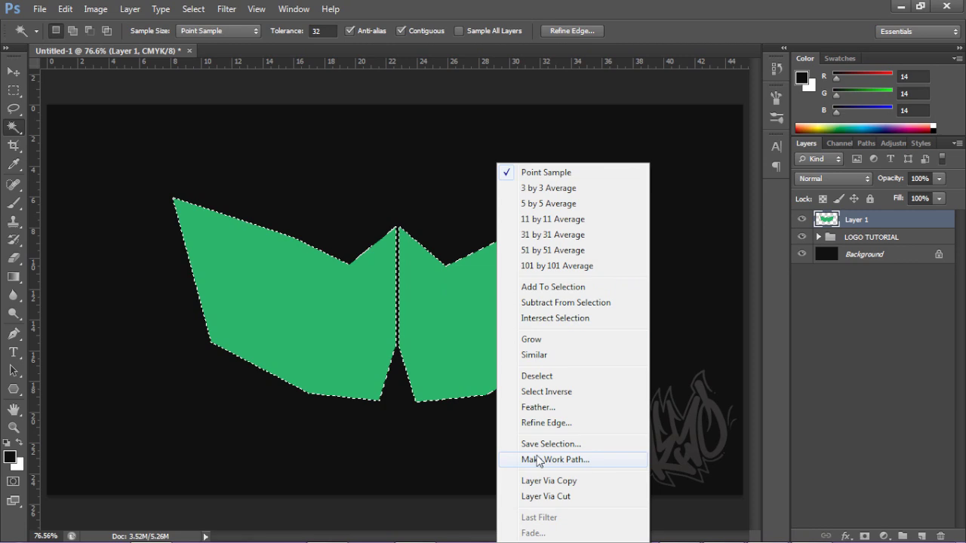
pyautogui.click(572, 460)
pyautogui.click(543, 179)
pyautogui.click(863, 144)
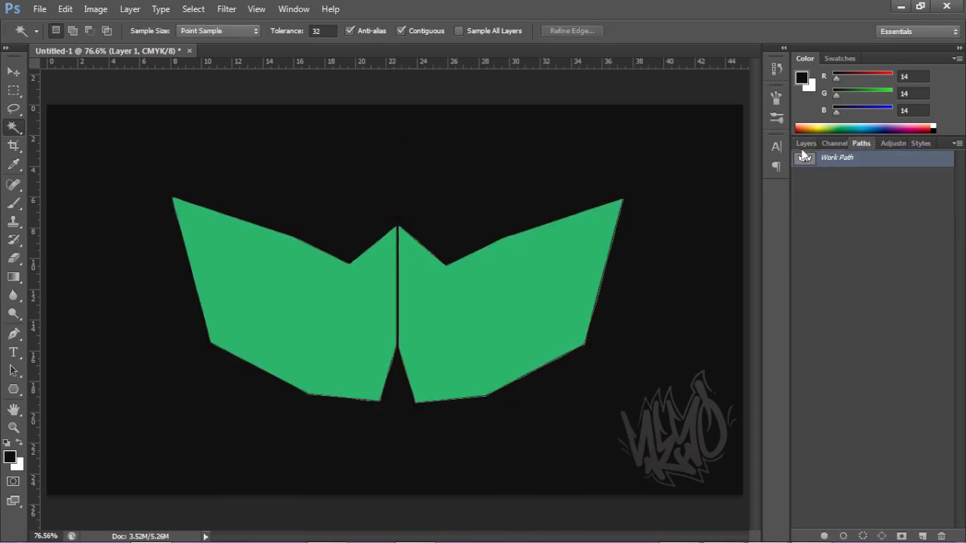
pyautogui.click(806, 144)
pyautogui.click(804, 218)
pyautogui.click(861, 144)
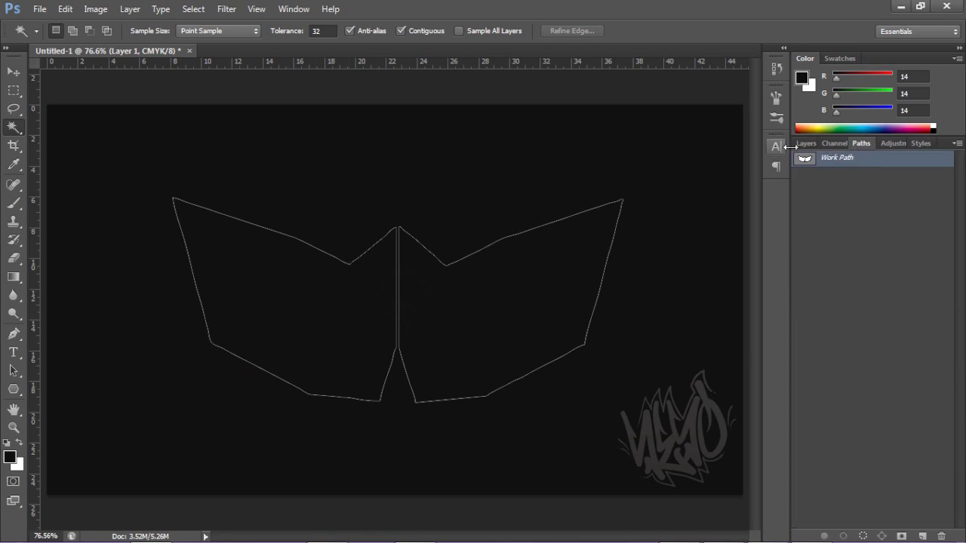
# Remove the surplus anchor points along the right half's upper edge with the Pen tool and deselect the path.
pyautogui.press('p')
pyautogui.click(503, 240)
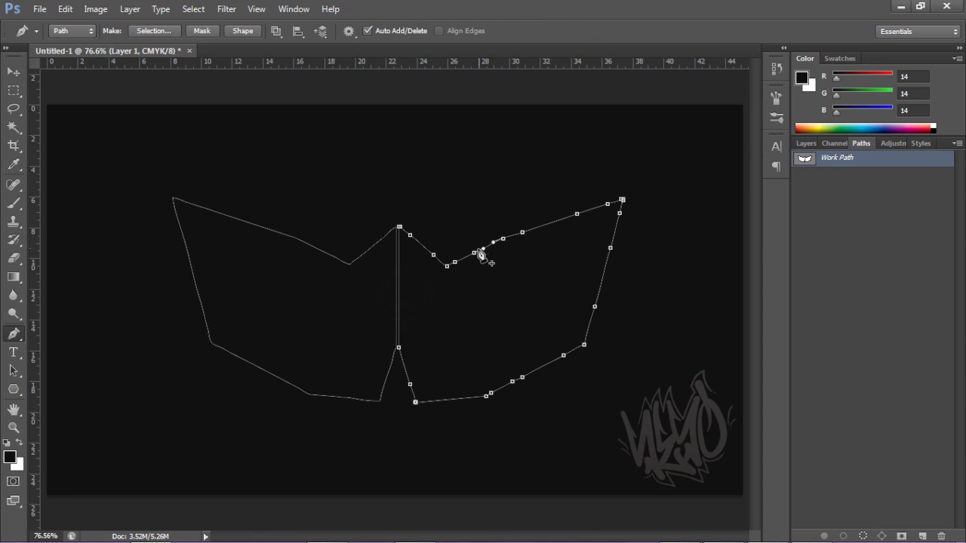
pyautogui.click(503, 240)
pyautogui.click(523, 234)
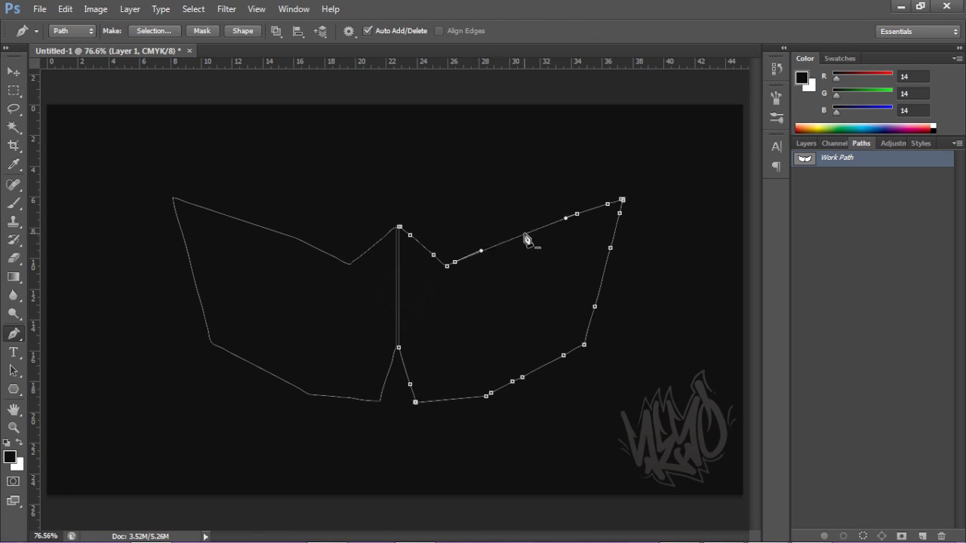
pyautogui.click(577, 215)
pyautogui.press('Return')
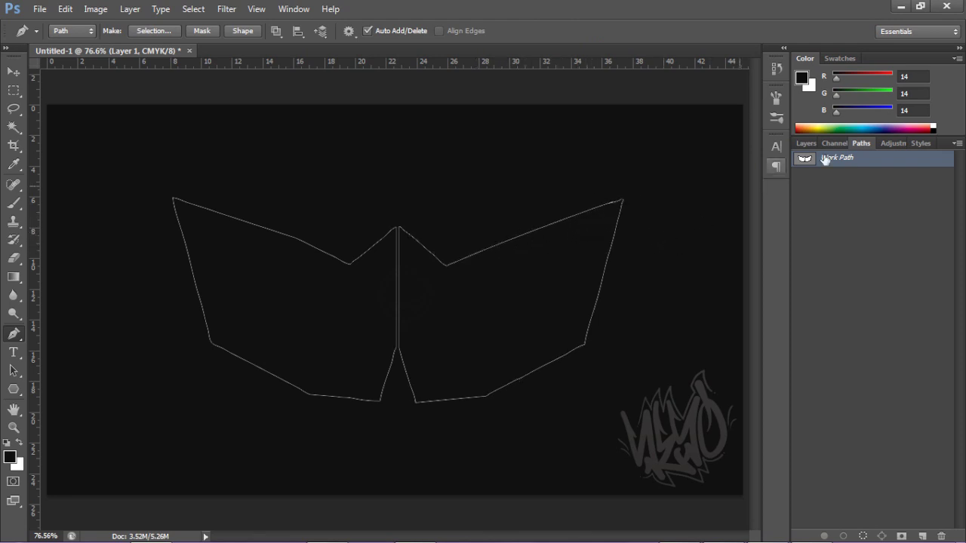
# Dismiss the antivirus notification and delete Layer 1.
pyautogui.click(806, 144)
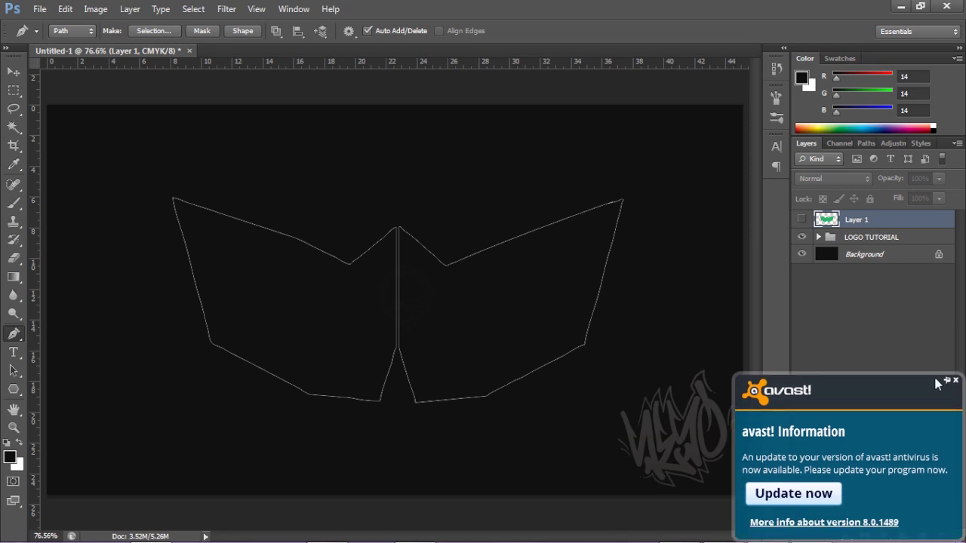
pyautogui.click(956, 381)
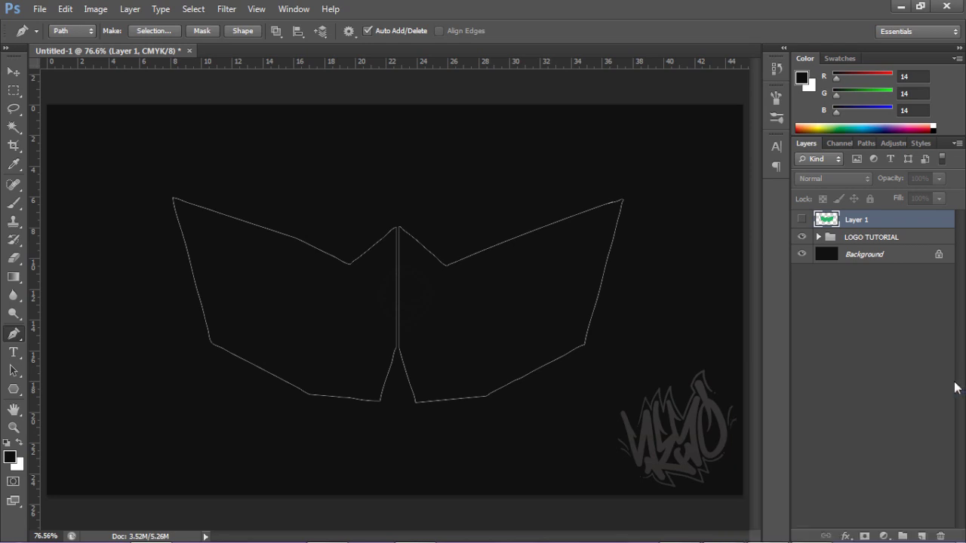
pyautogui.click(940, 524)
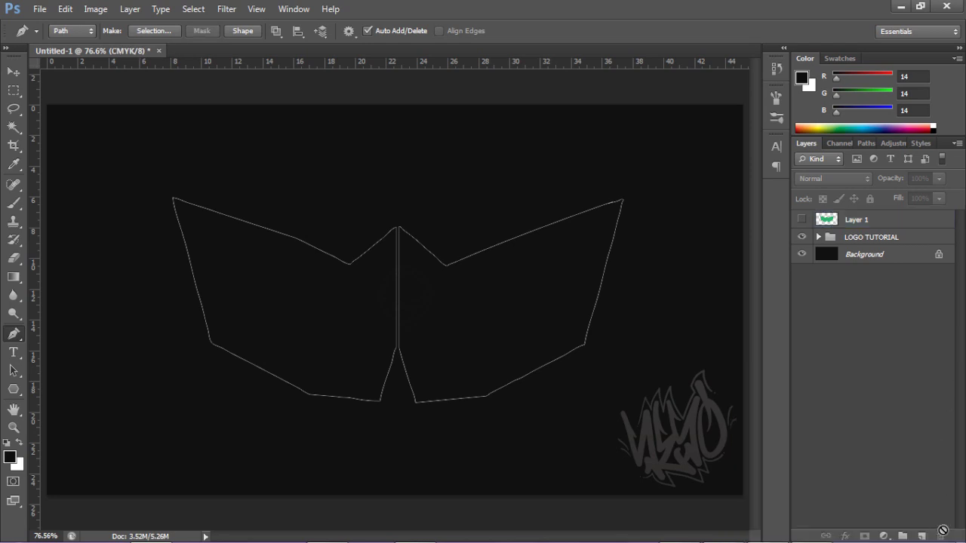
pyautogui.click(881, 224)
pyautogui.click(941, 536)
pyautogui.click(861, 143)
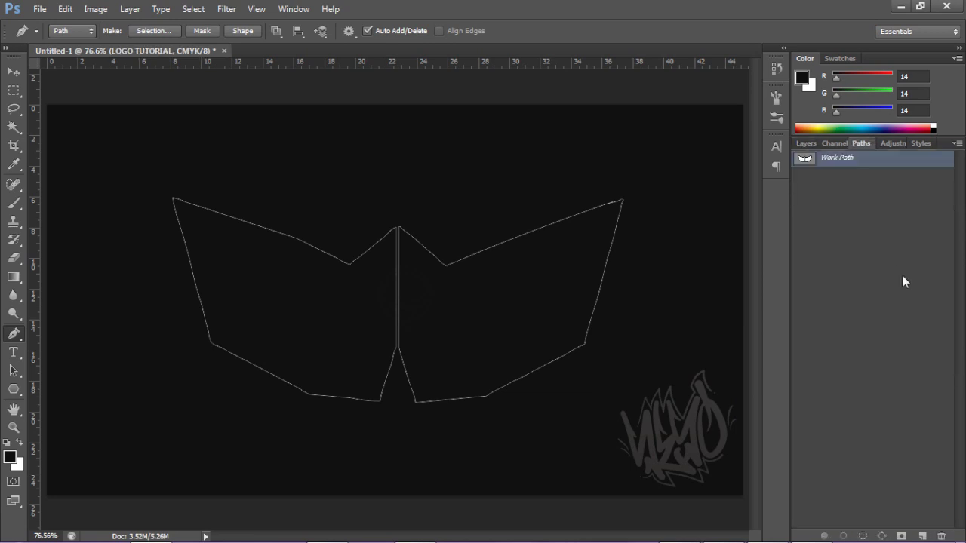
# Delete the logo's work path and return to the layer list.
pyautogui.click(941, 534)
pyautogui.click(453, 218)
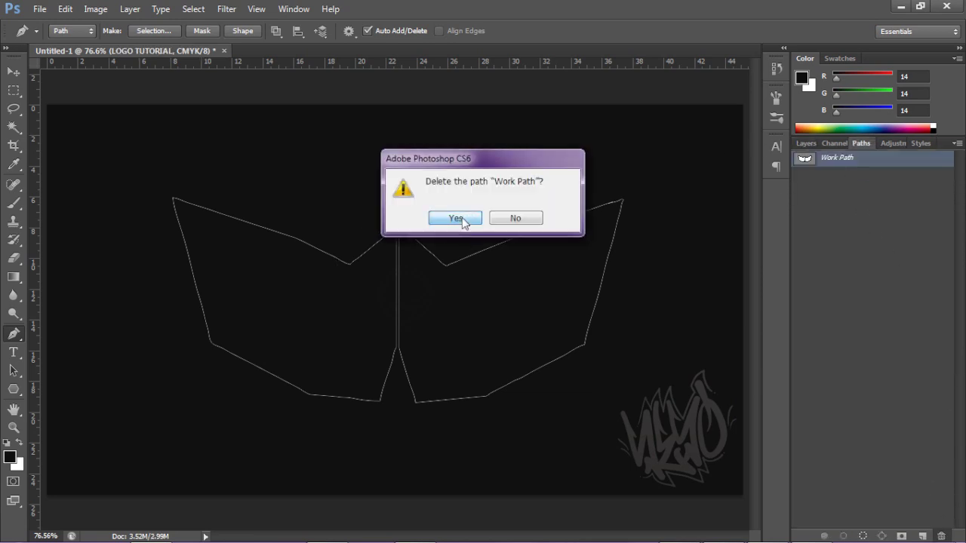
pyautogui.click(807, 147)
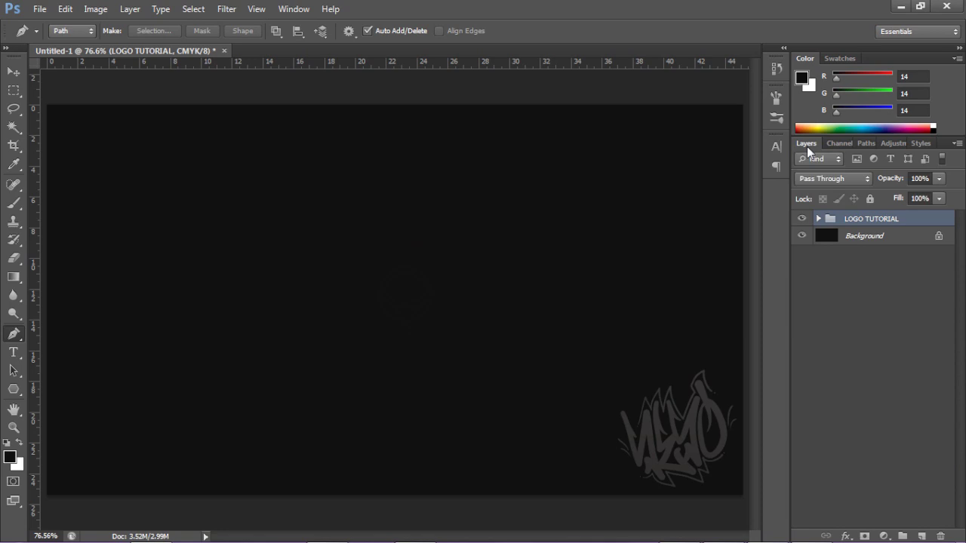
# Choose the Ellipse tool and place crossing guides, vertical at about 23.4 and horizontal at about 11.6 on the rulers.
pyautogui.click(13, 391)
pyautogui.rightClick(12, 393)
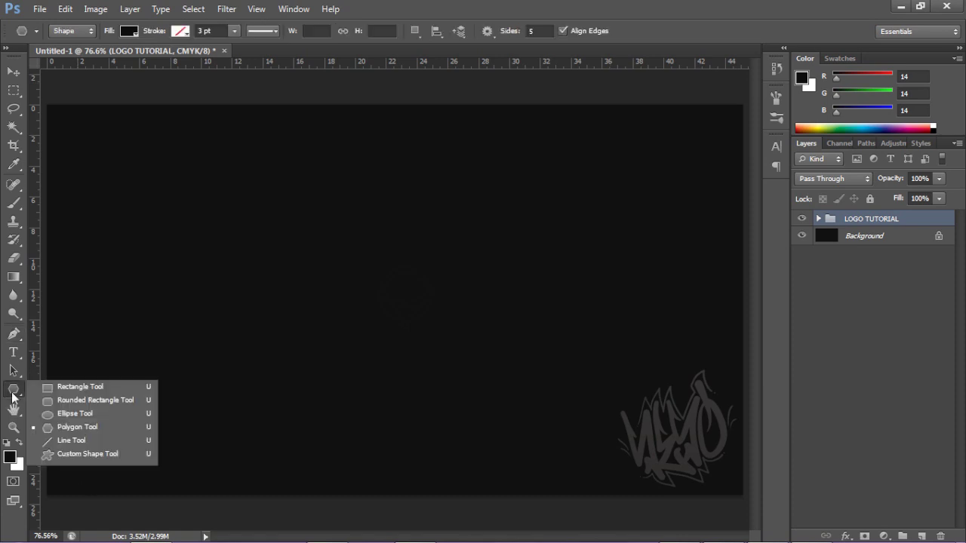
pyautogui.click(75, 414)
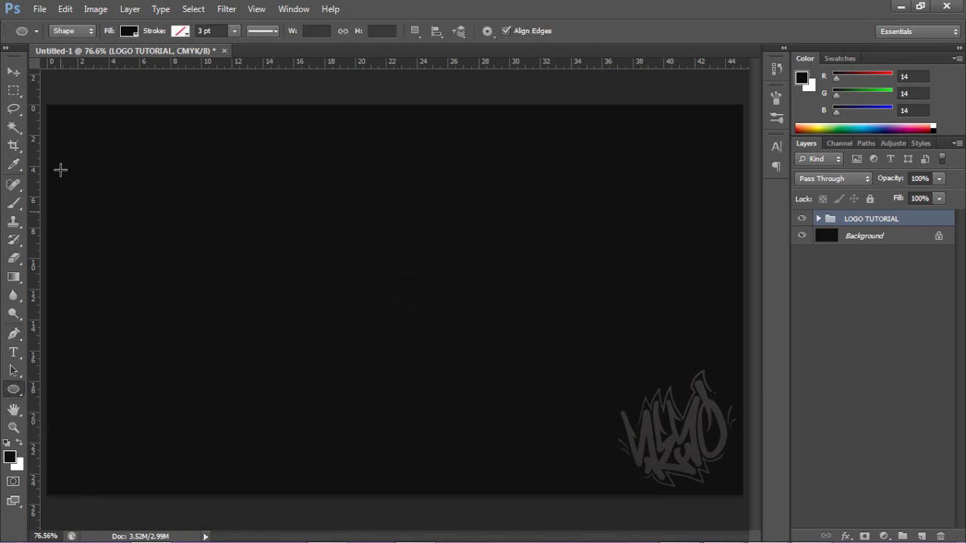
pyautogui.moveTo(34, 280); pyautogui.dragTo(419, 287)
pyautogui.moveTo(462, 156); pyautogui.dragTo(550, 283)
pyautogui.moveTo(418, 241); pyautogui.dragTo(390, 234)
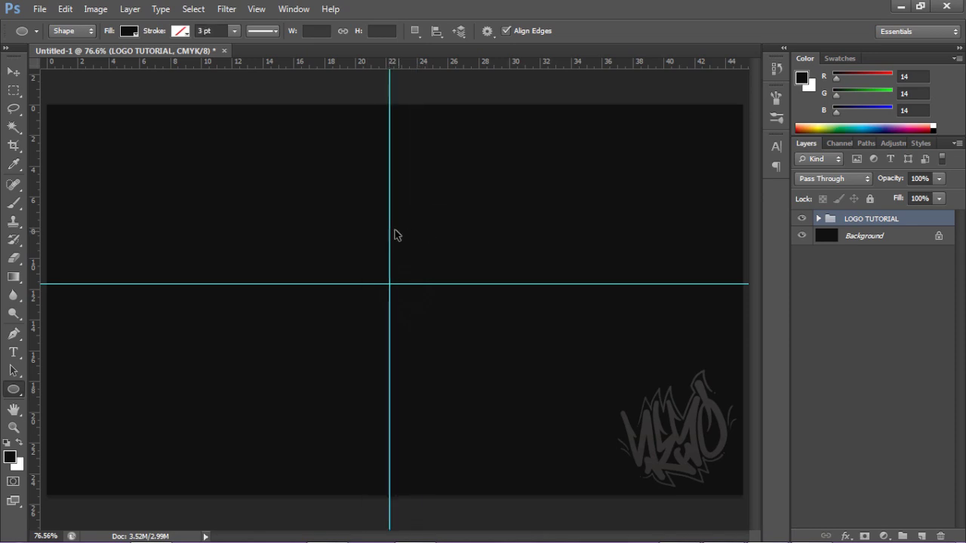
pyautogui.moveTo(388, 226); pyautogui.dragTo(408, 238)
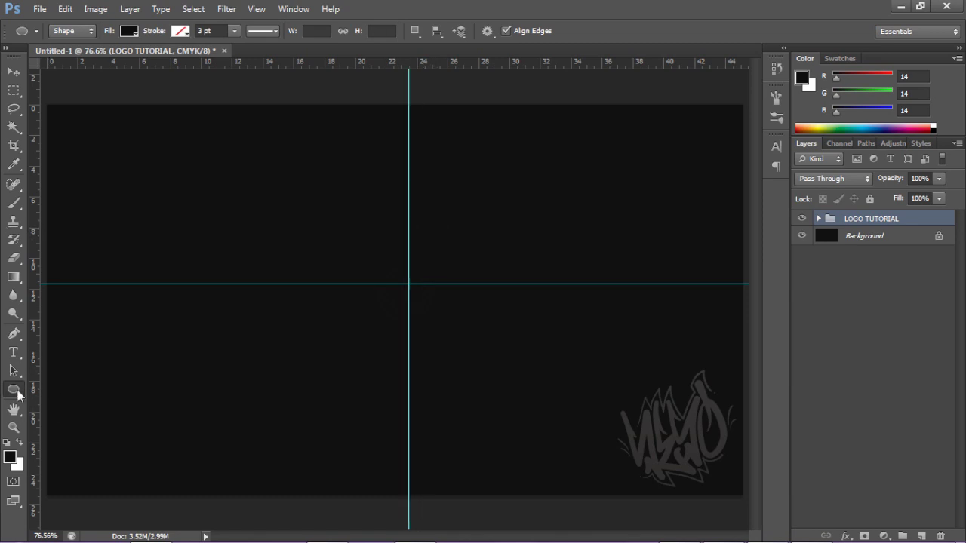
# Draw a circle about 15 ruler units wide and move it so it is centred on the guide intersection.
pyautogui.moveTo(294, 198); pyautogui.dragTo(520, 415)
pyautogui.press('v')
pyautogui.moveTo(465, 339); pyautogui.dragTo(465, 316)
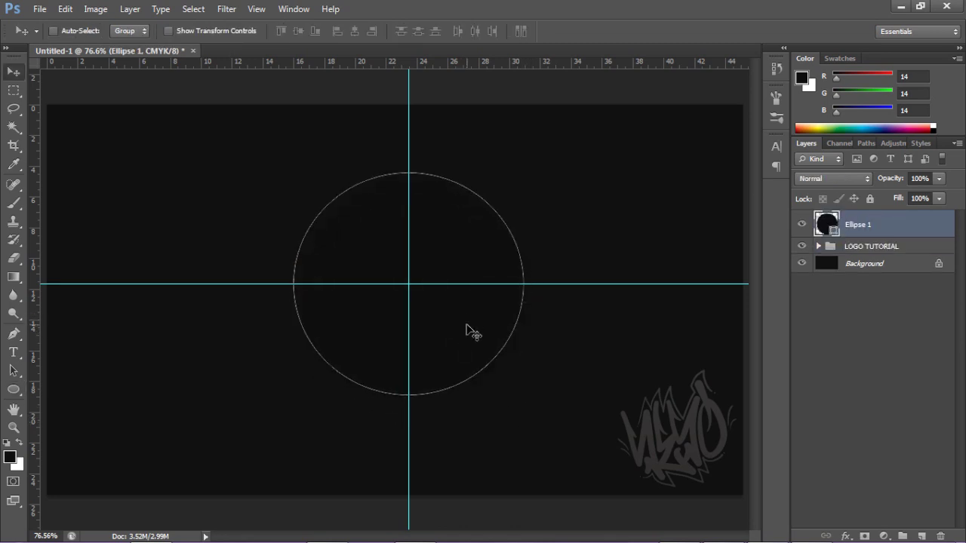
# Set the circle's fill colour to off-white f1f1f1.
pyautogui.doubleClick(823, 225)
pyautogui.click(317, 317)
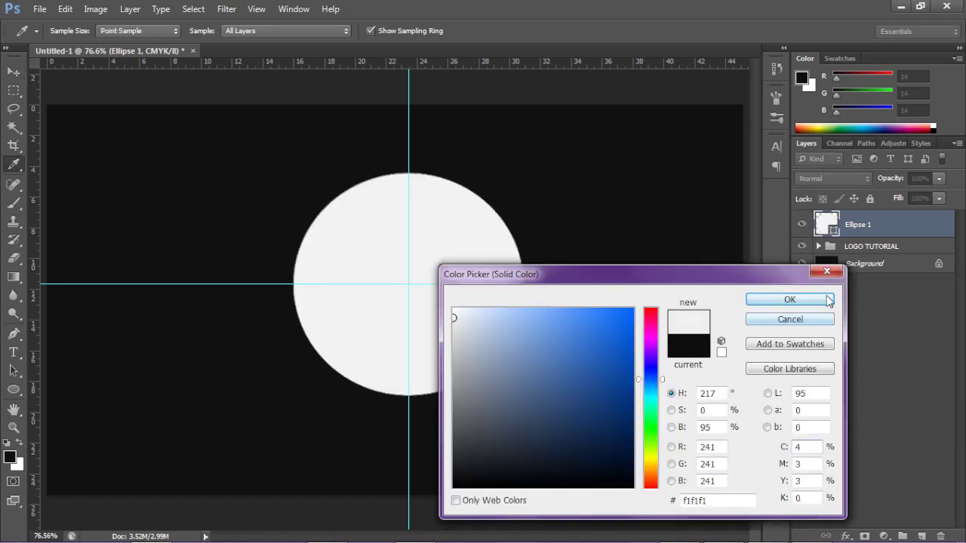
pyautogui.click(796, 299)
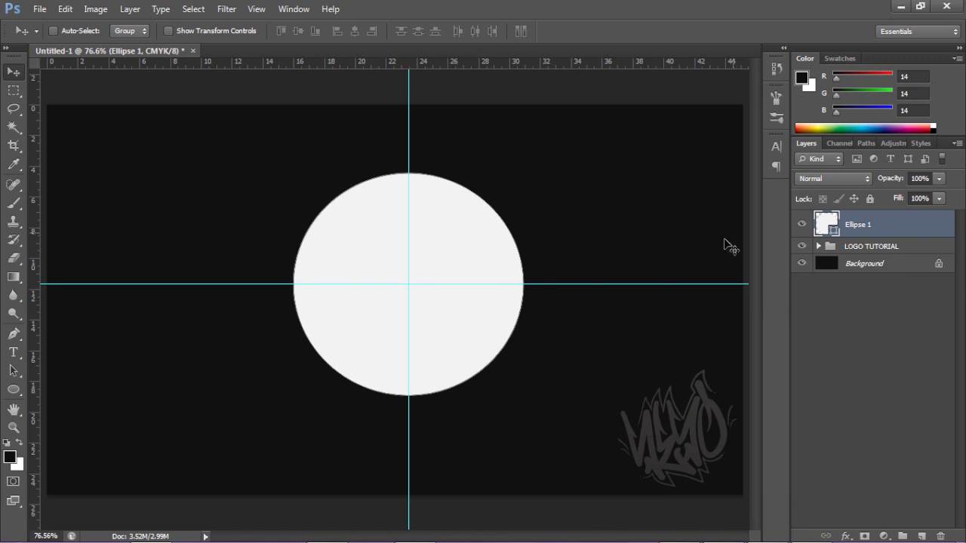
# Rasterize the Ellipse 1 shape layer.
pyautogui.rightClick(873, 225)
pyautogui.click(782, 159)
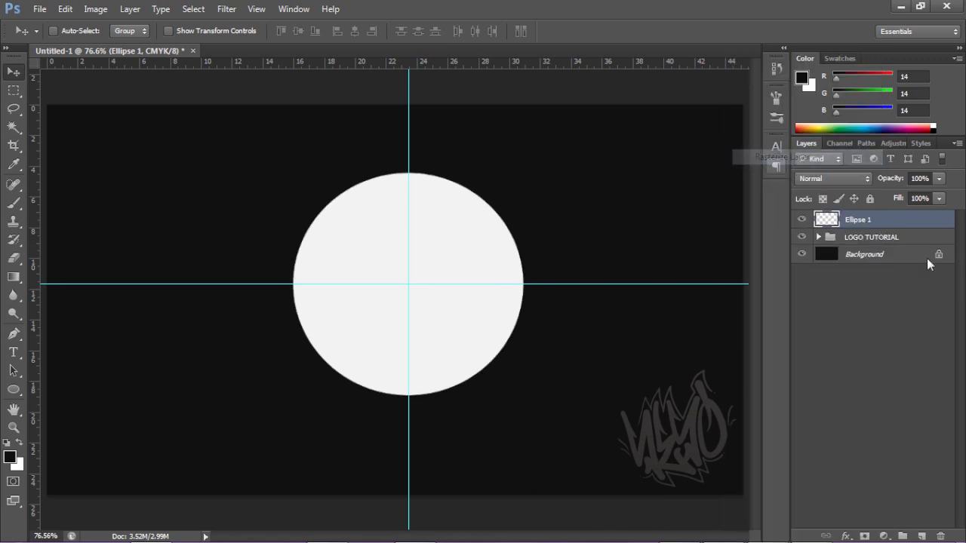
pyautogui.rightClick(883, 221)
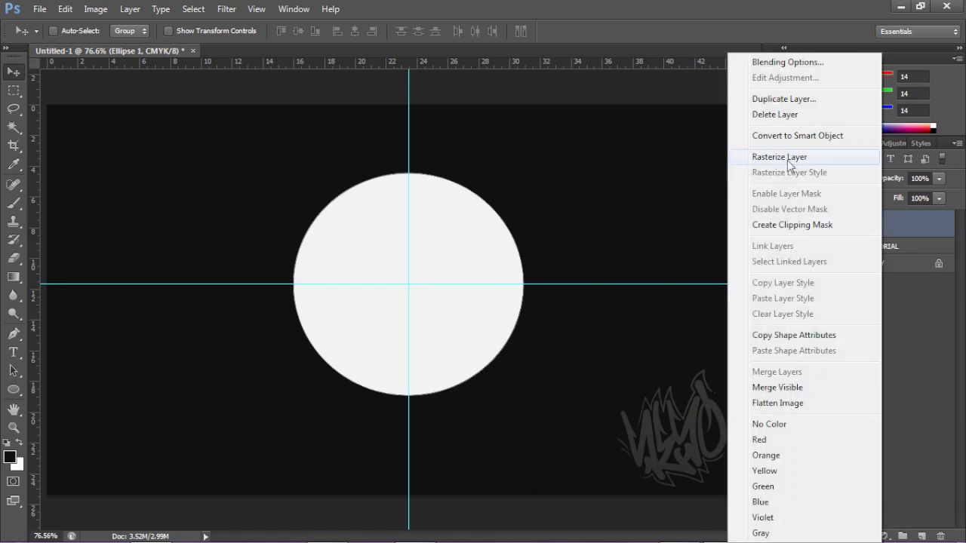
pyautogui.click(785, 157)
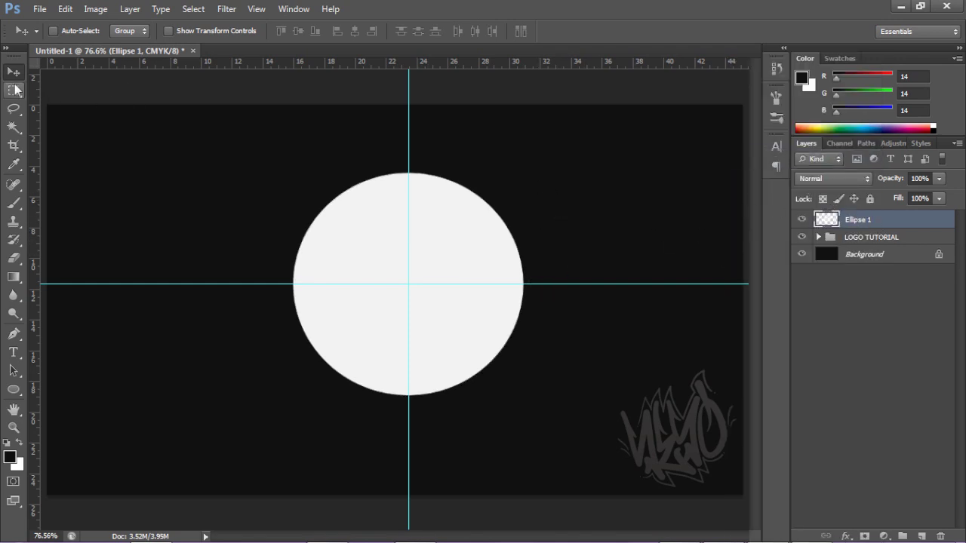
# Make a circular marquee selection about 12 ruler units wide inside the circle and centre it on the guide intersection.
pyautogui.click(14, 91)
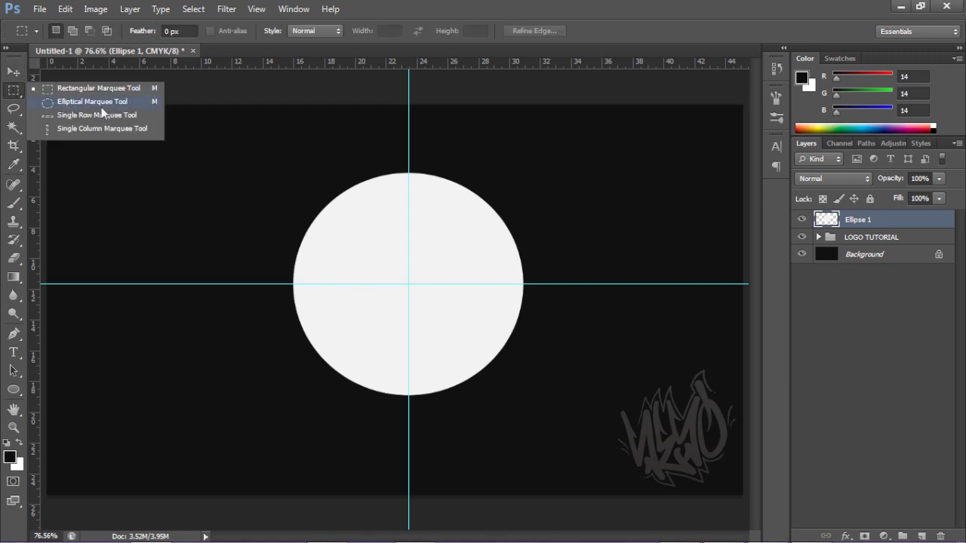
pyautogui.click(58, 104)
pyautogui.moveTo(328, 205); pyautogui.dragTo(513, 388)
pyautogui.click(450, 297)
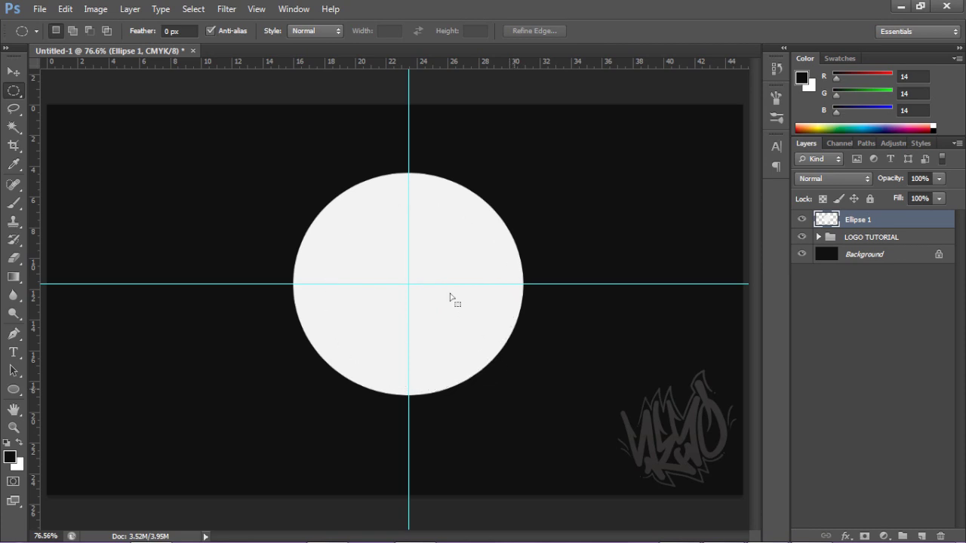
pyautogui.hotkey('ctrl', 'shift', 'd')
pyautogui.moveTo(438, 312); pyautogui.dragTo(425, 303)
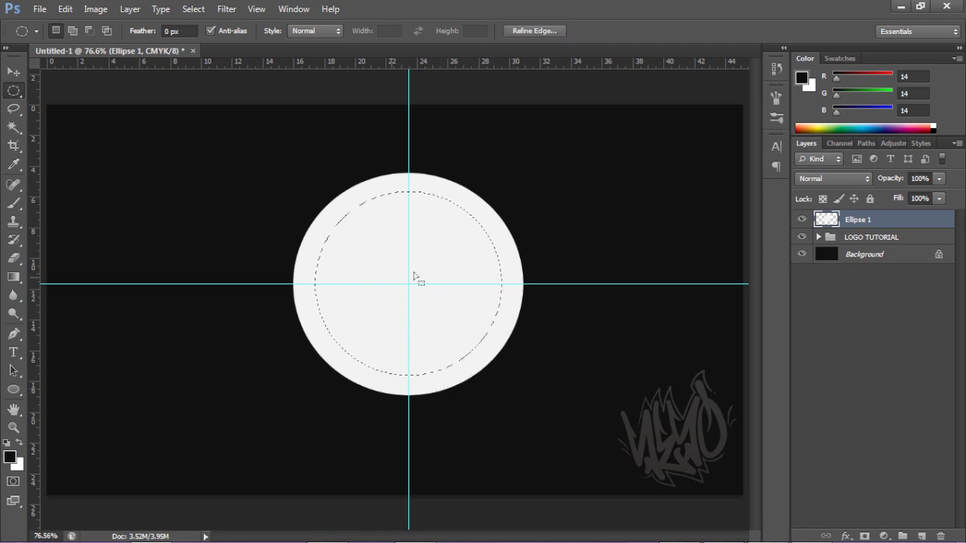
# Delete the selected inner area of the circle to leave a ring, and deselect.
pyautogui.press('Delete')
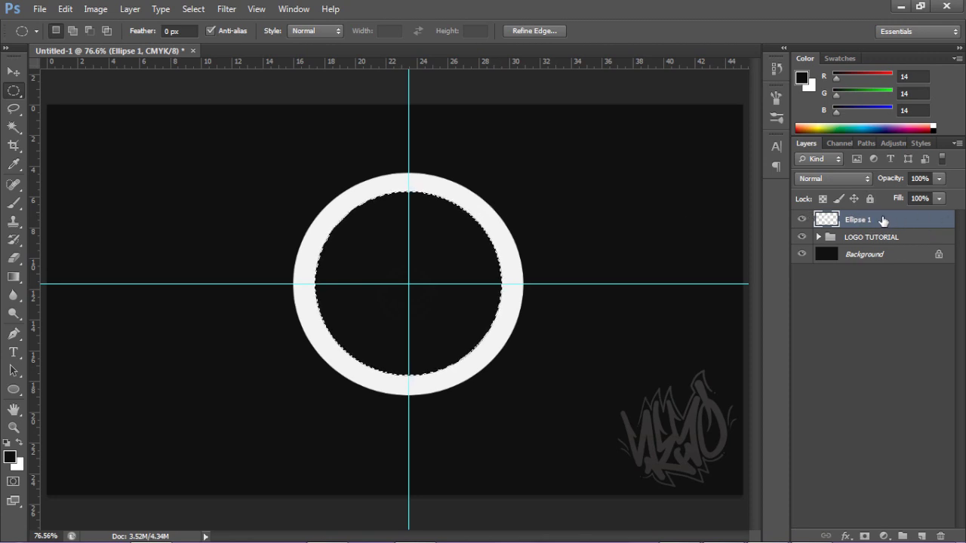
pyautogui.rightClick(405, 244)
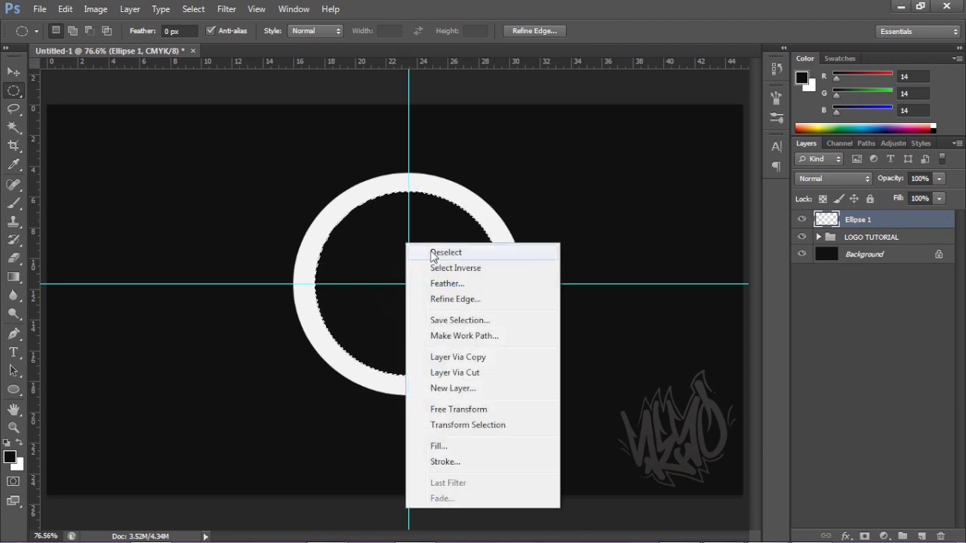
pyautogui.click(433, 254)
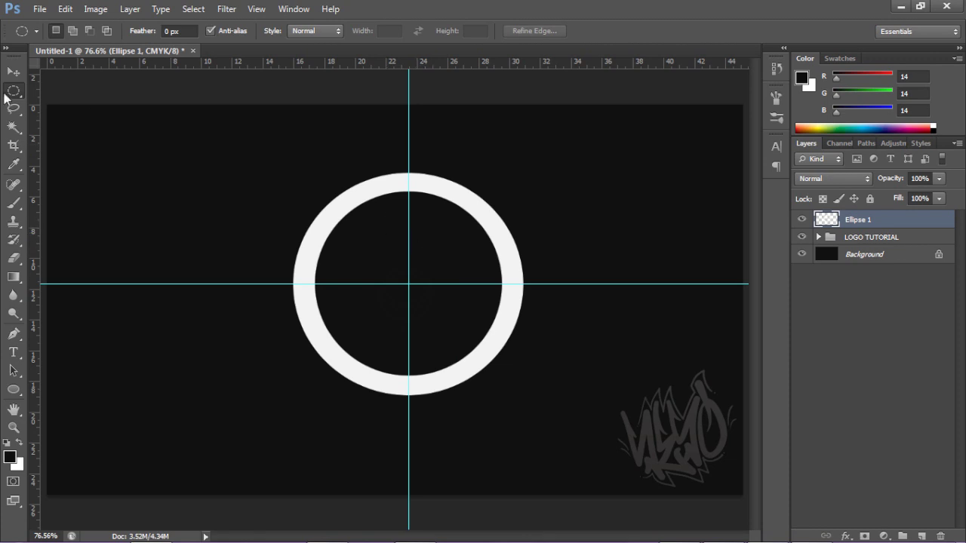
# Select the ring's upper half with a rectangular marquee ending on the horizontal guide, and copy it to a new layer.
pyautogui.rightClick(13, 91)
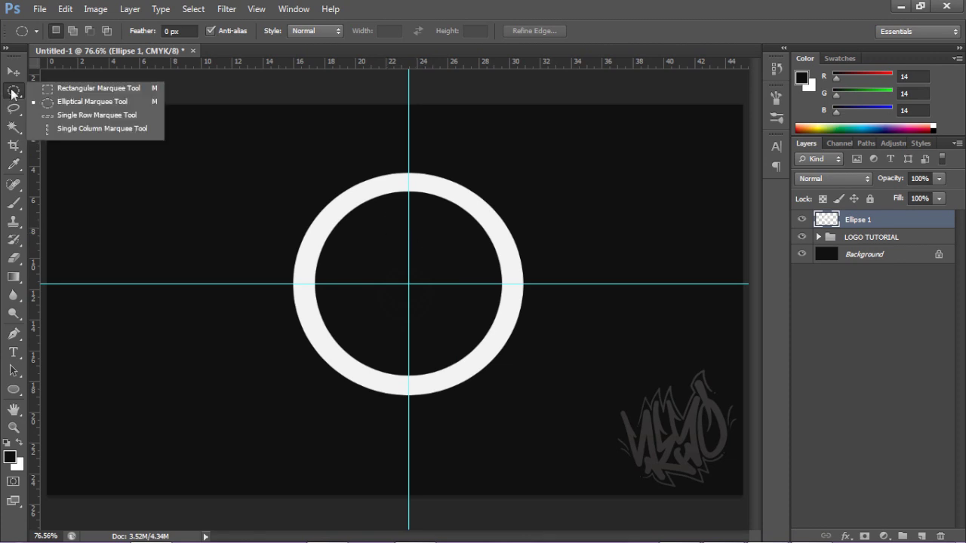
pyautogui.click(78, 89)
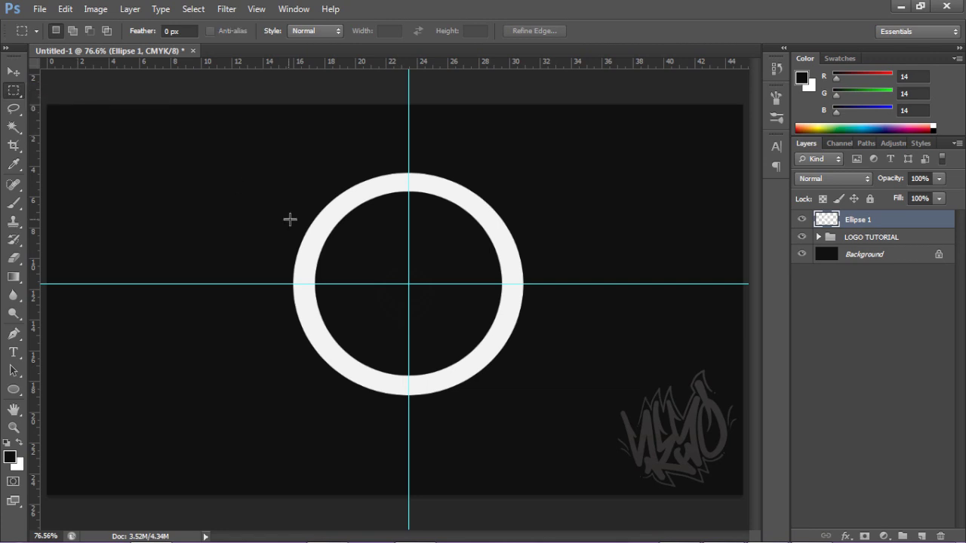
pyautogui.moveTo(259, 142); pyautogui.dragTo(595, 285)
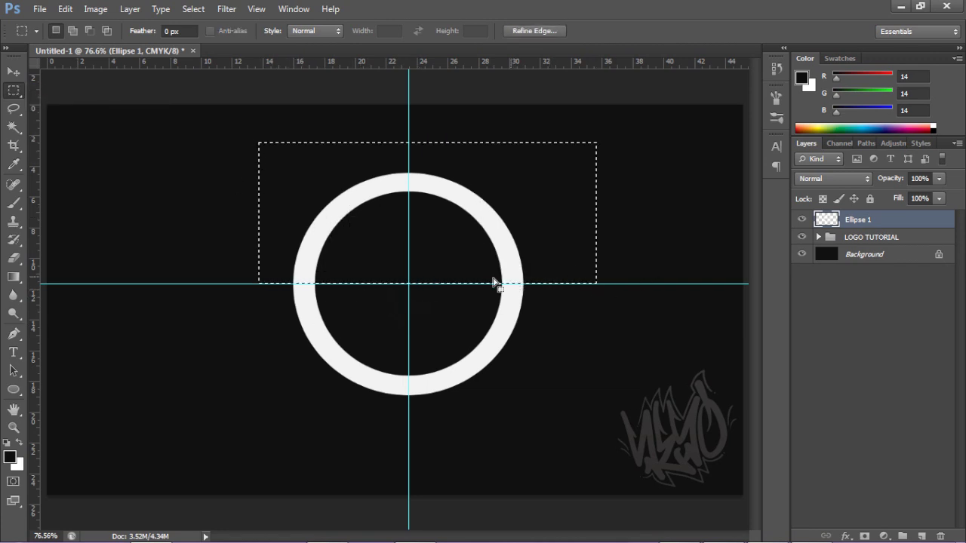
pyautogui.rightClick(514, 195)
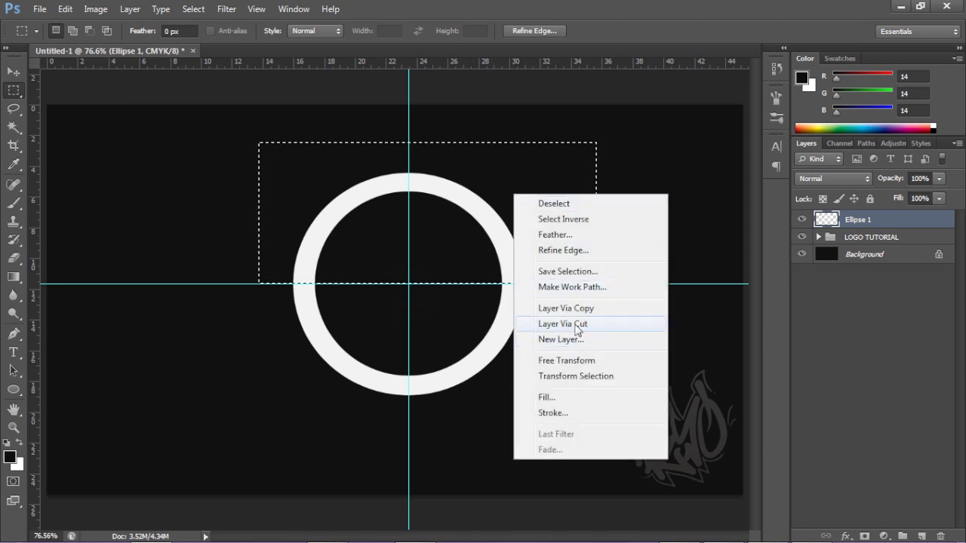
pyautogui.click(586, 311)
# Move the copied half-ring down about 4 ruler units and erase its two ends that stick out past the ring's outer edge.
pyautogui.press('v')
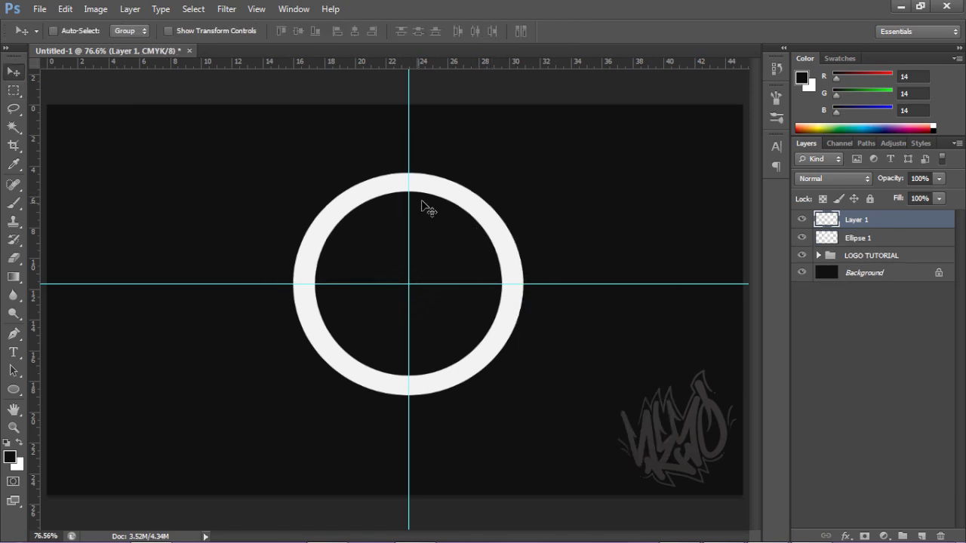
pyautogui.moveTo(431, 206); pyautogui.dragTo(436, 268)
pyautogui.press('e')
pyautogui.moveTo(287, 328); pyautogui.dragTo(295, 347)
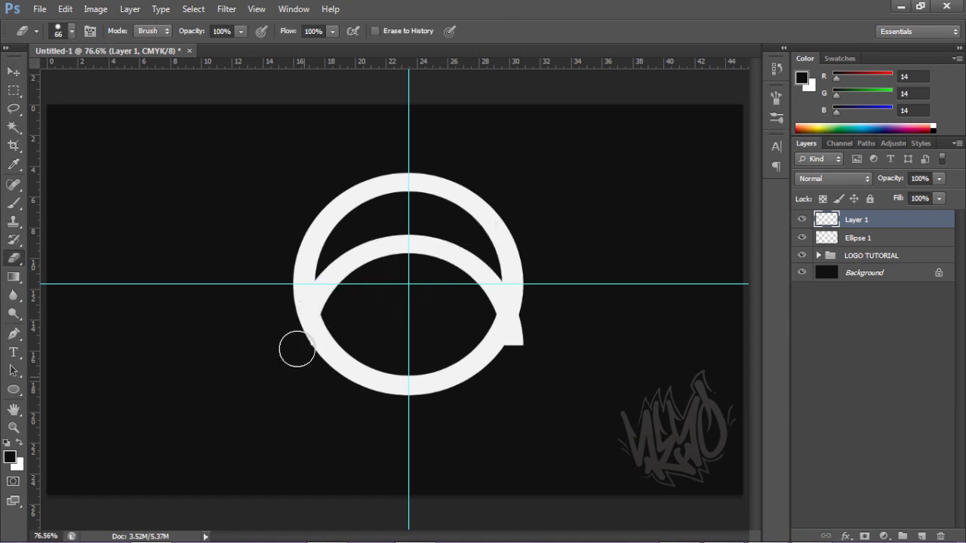
pyautogui.moveTo(519, 355); pyautogui.dragTo(528, 345)
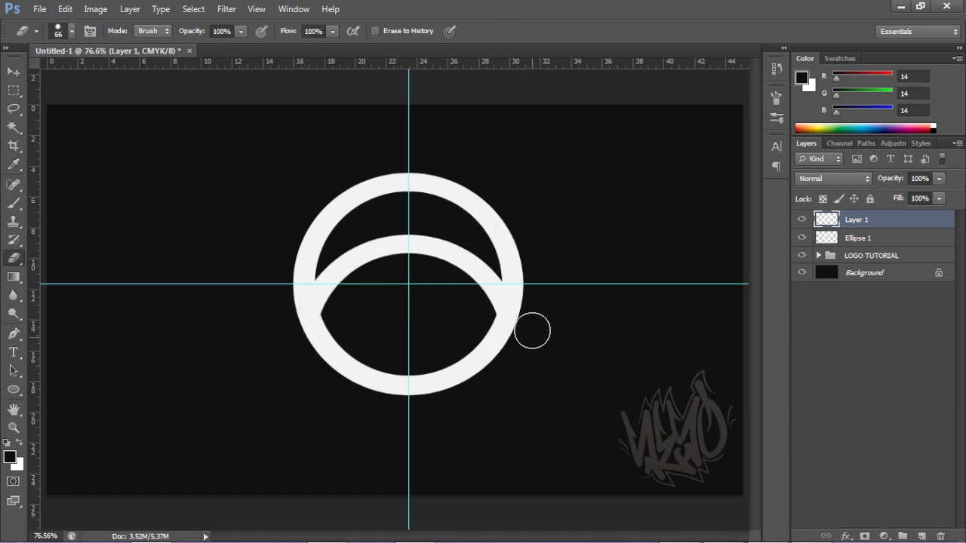
# Lower the copied arc slightly inside the ring and nudge it to fit its ends against the ring's sides.
pyautogui.press('v')
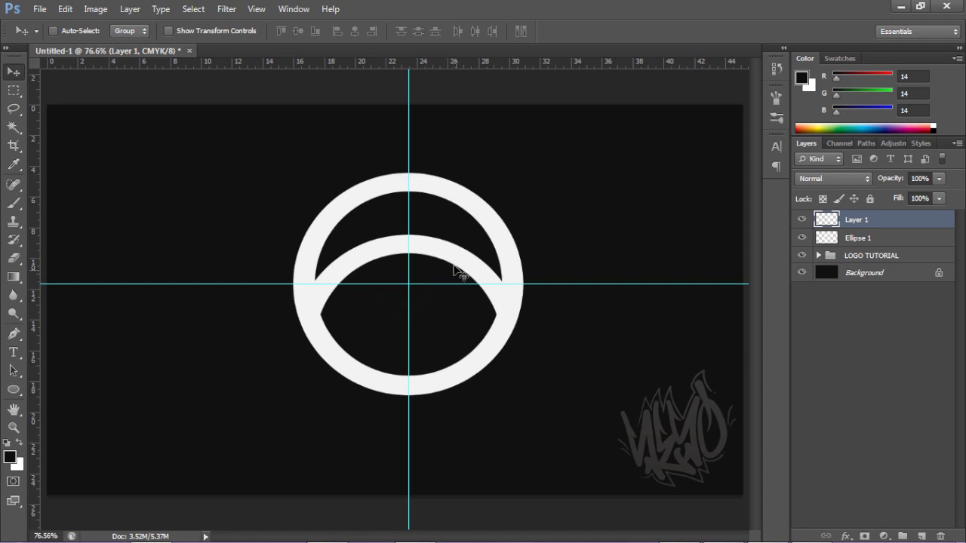
pyautogui.moveTo(446, 254)
pyautogui.mouseDown()
pyautogui.moveTo(447, 271)
pyautogui.moveTo(448, 262)
pyautogui.mouseUp()
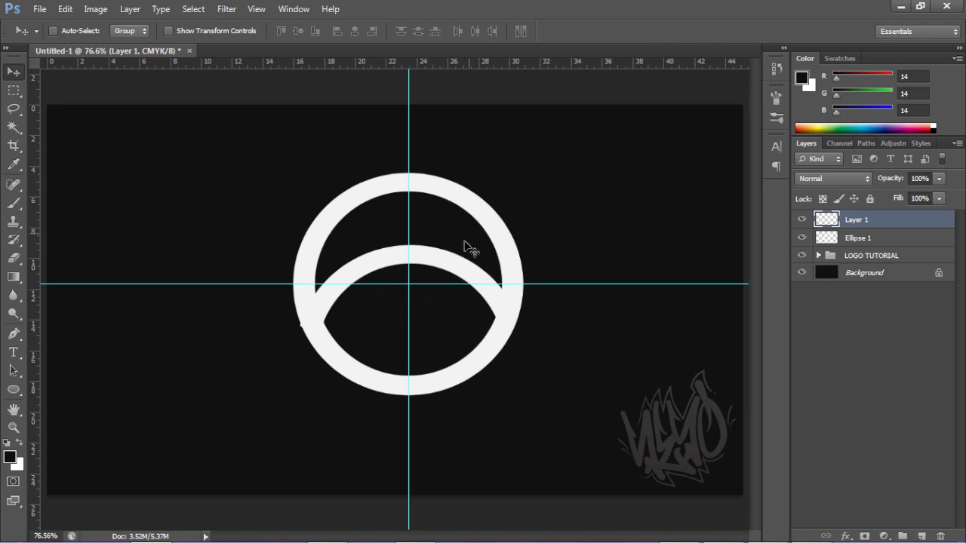
pyautogui.press('Up')
pyautogui.press('Up')
pyautogui.press('Up')
pyautogui.press('Up')
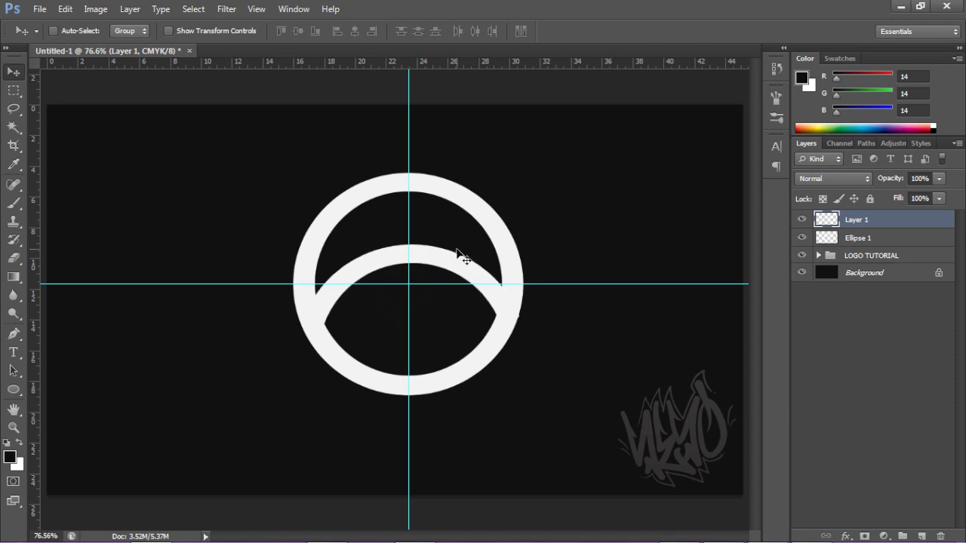